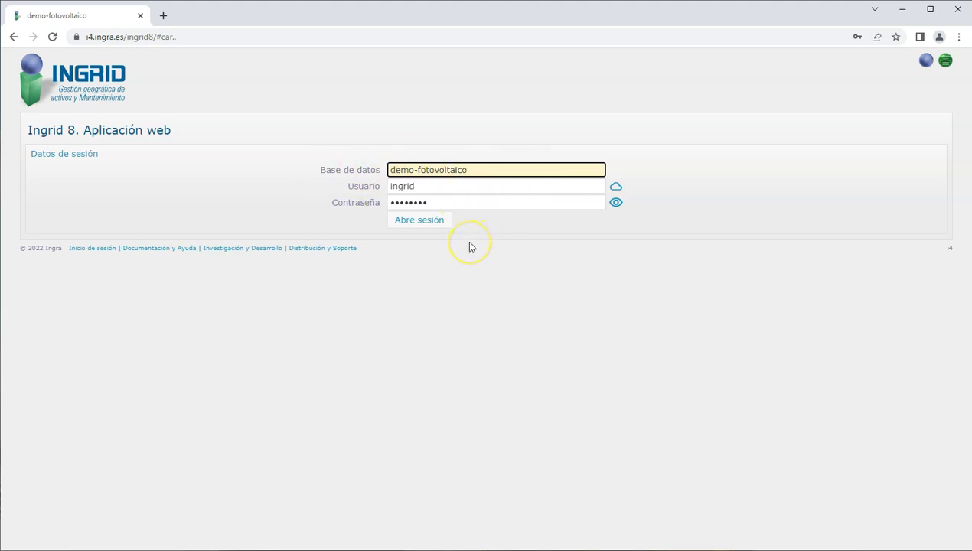
- Log in to the demo-fotovoltaico database and open the Datos de ejemplo folder
drag(389, 169, 347, 284)
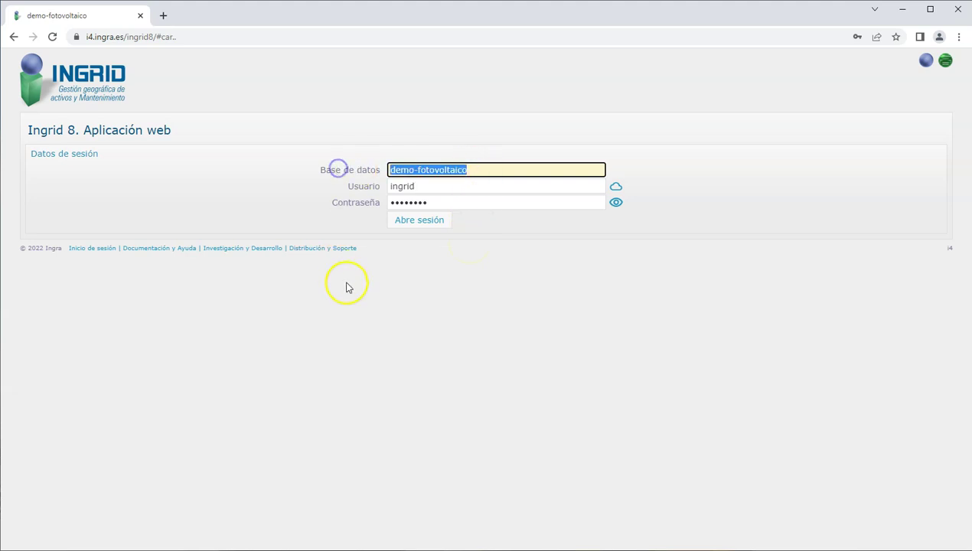
click(419, 222)
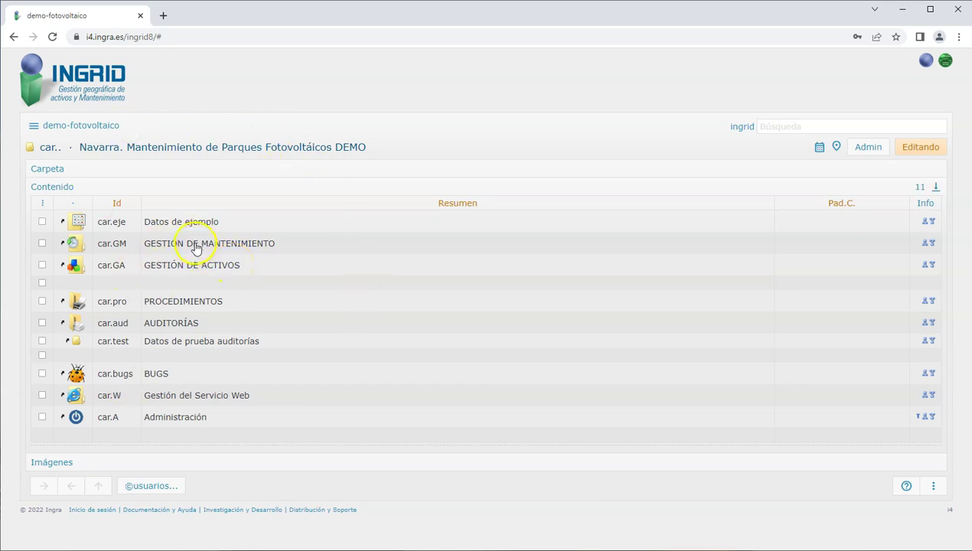
click(79, 230)
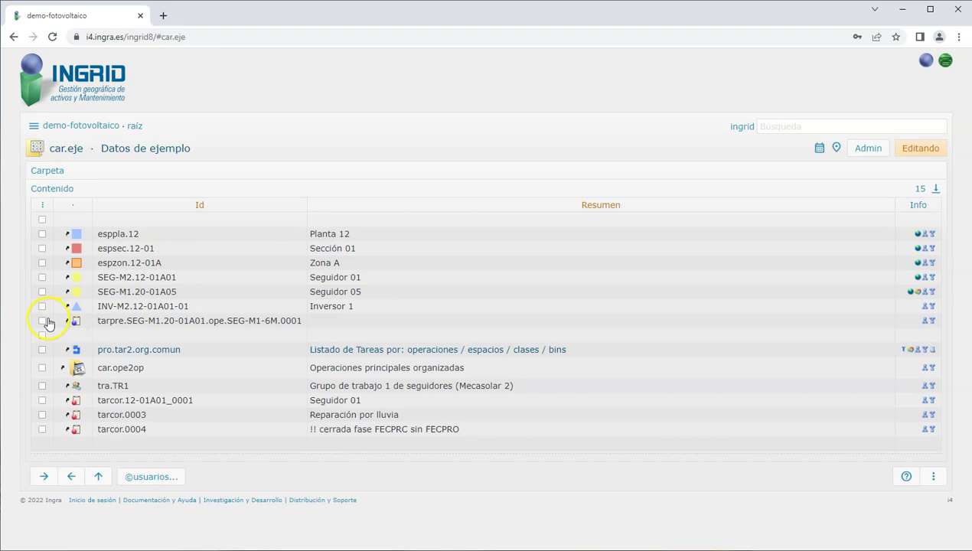
- Select the preventive task row and the range of rows from Planta 12 to Inversor 1 to point out the example records
click(42, 321)
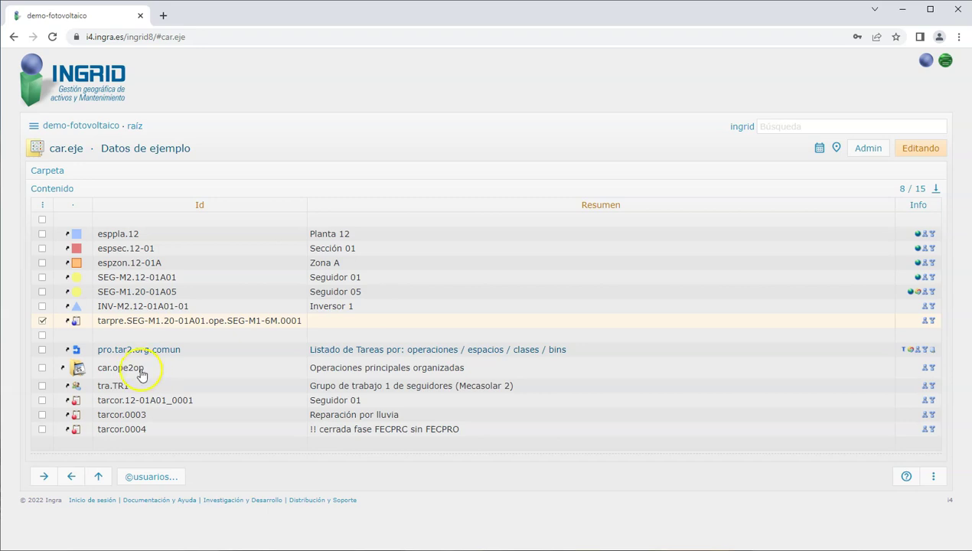
click(43, 234)
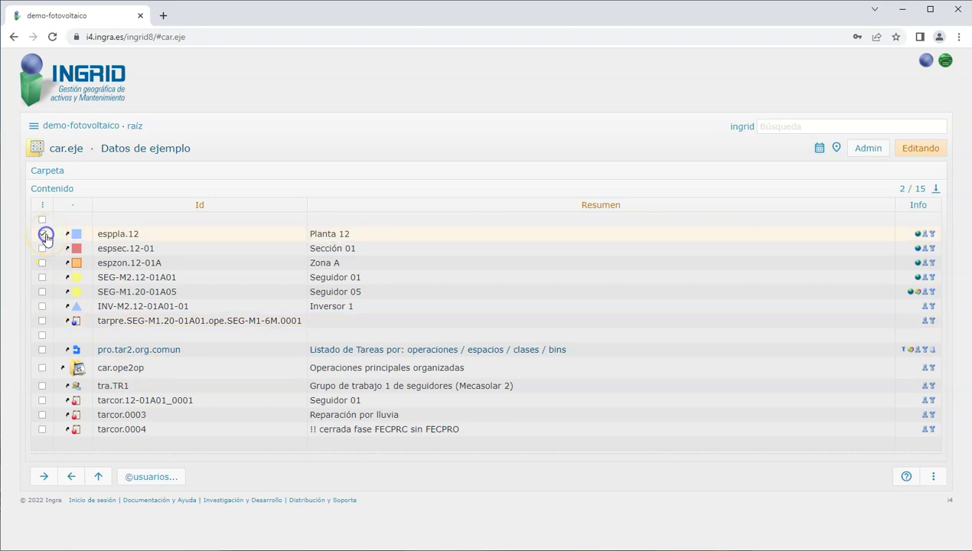
shift+click(43, 306)
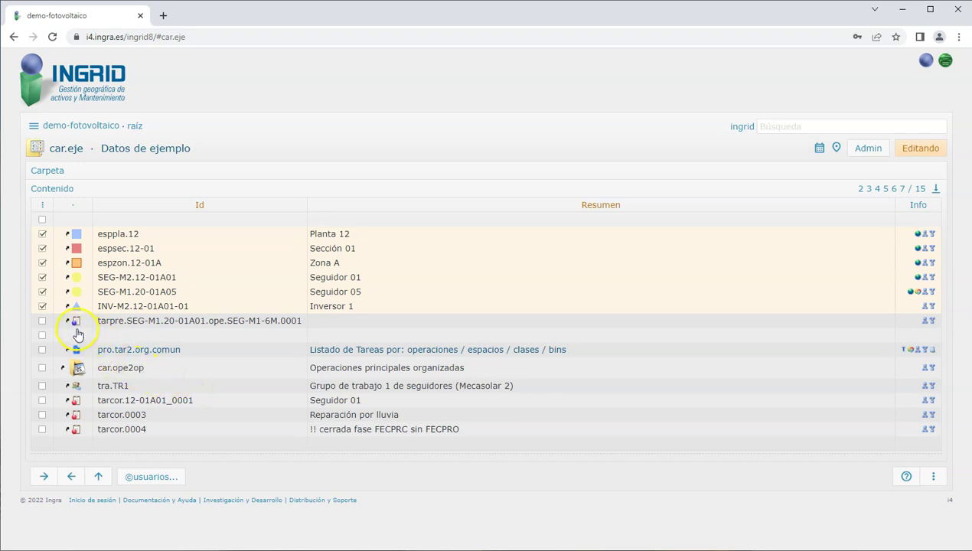
click(42, 320)
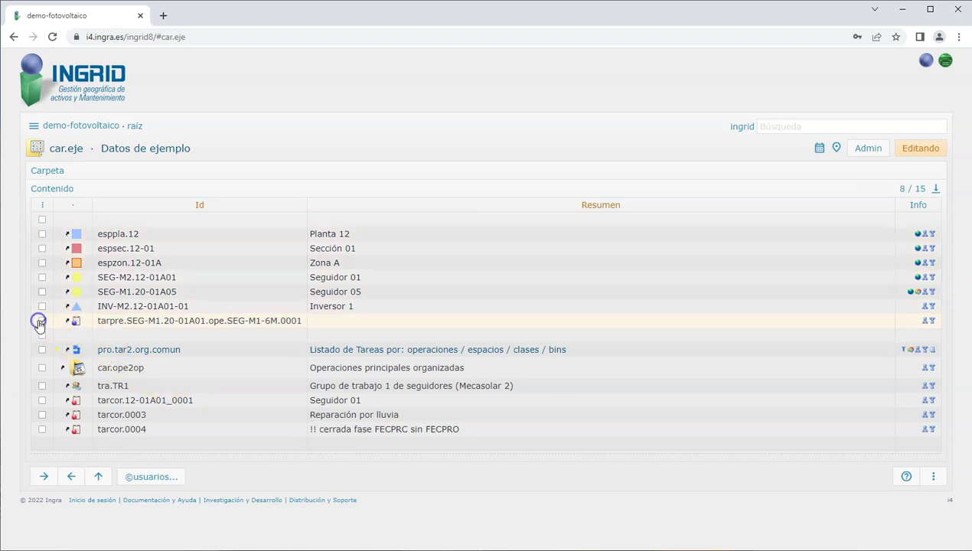
click(43, 235)
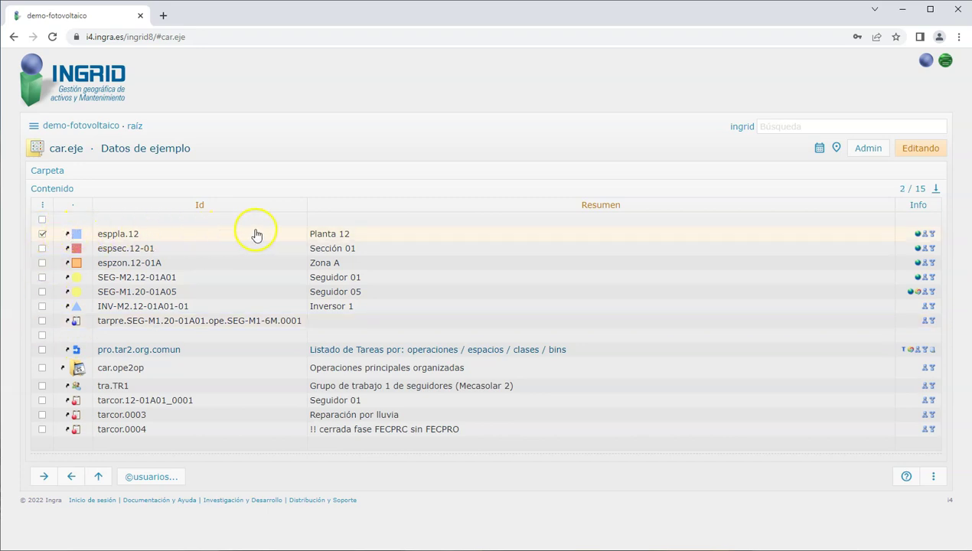
- Open Planta 12 and drill down on the map through Sección 01 to Zona G
click(77, 238)
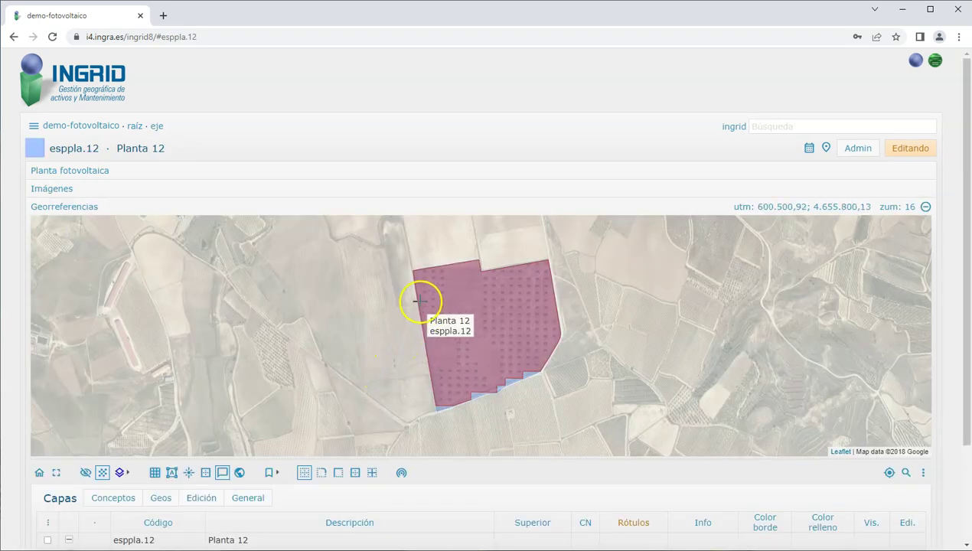
click(472, 396)
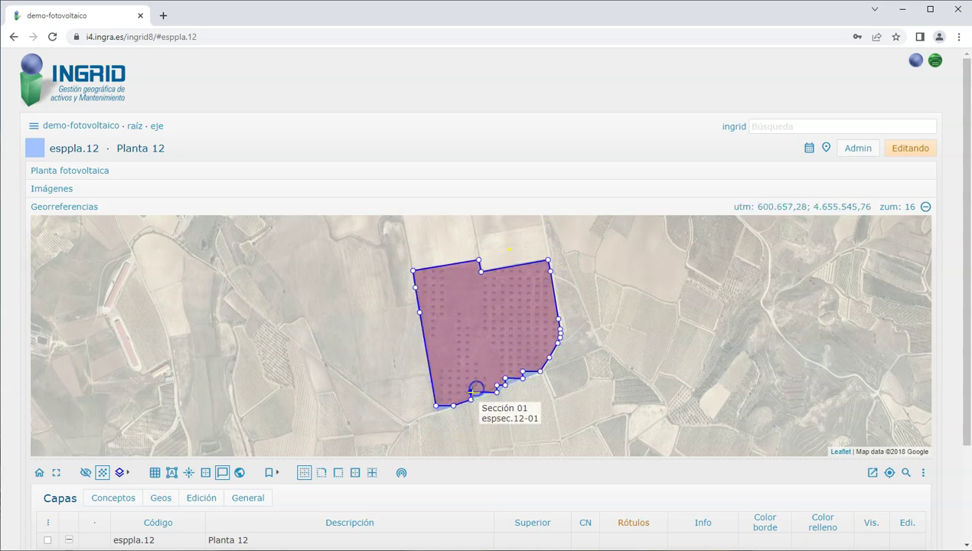
scroll(473, 397, up, 1)
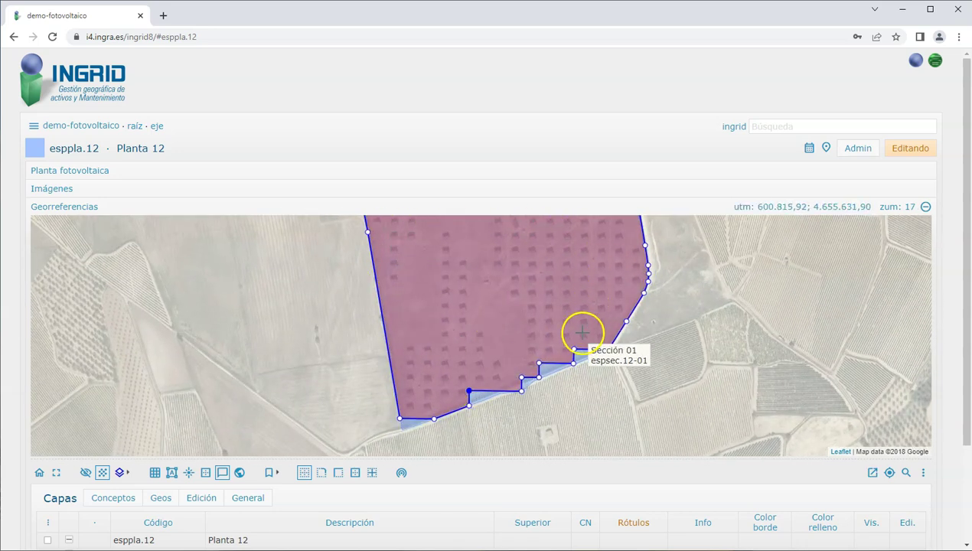
click(479, 390)
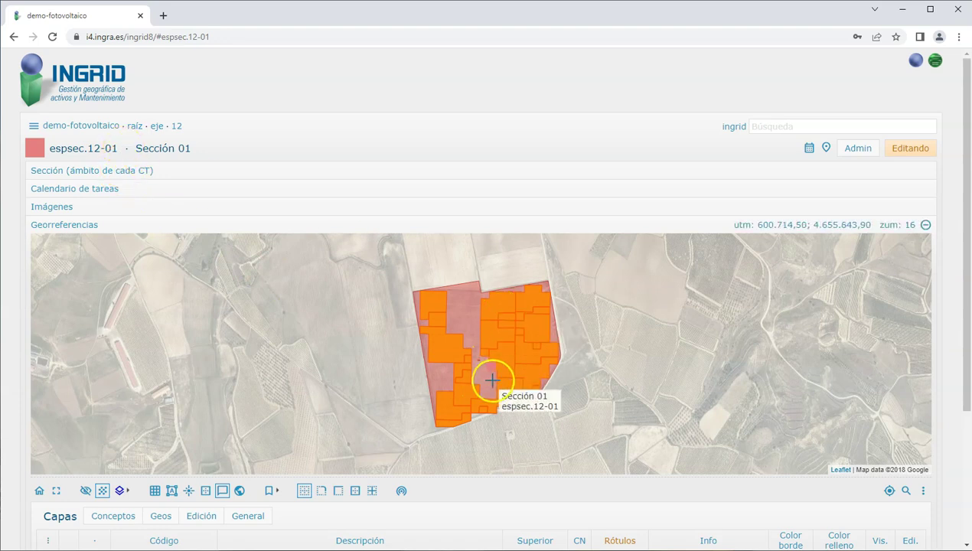
click(435, 358)
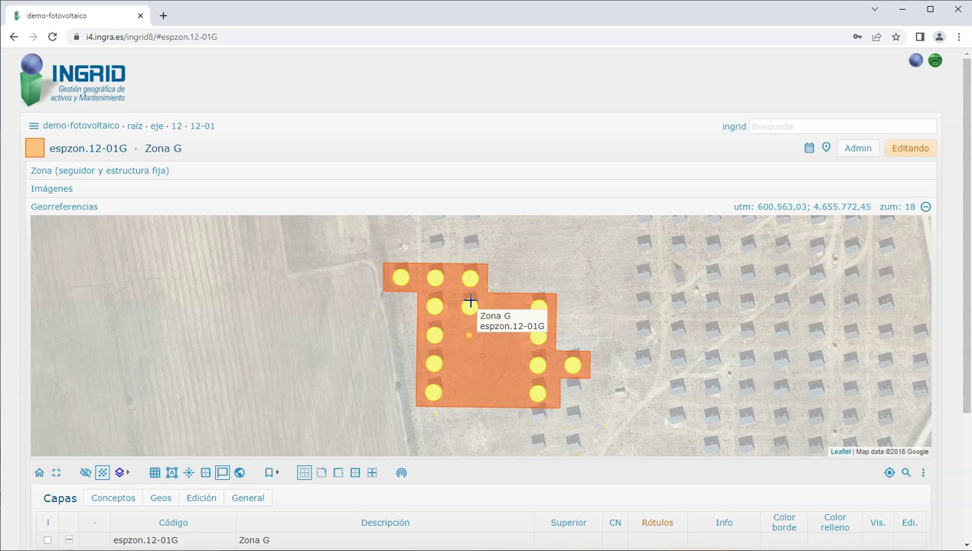
- Open the tracker Seguidor 07 from Zona G's map
click(470, 306)
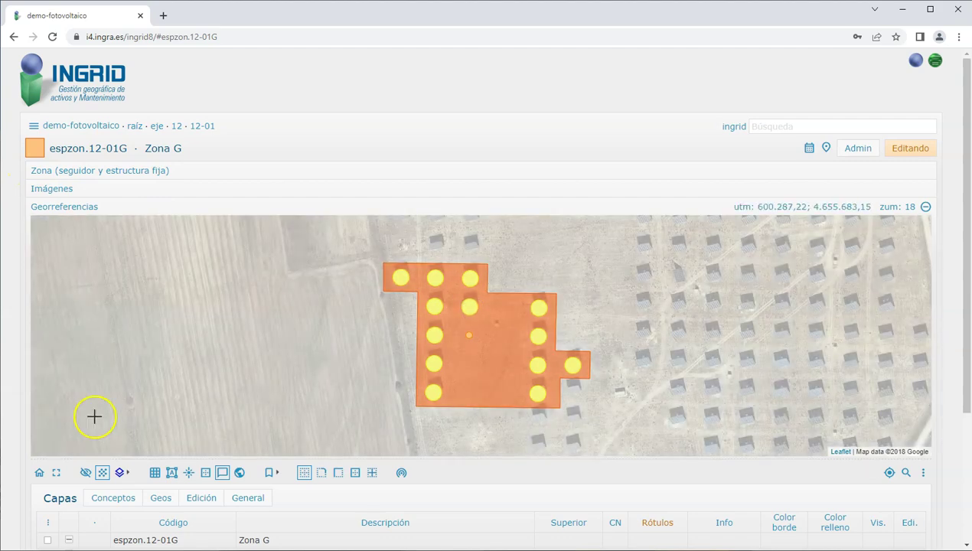
scroll(436, 348, up, 1)
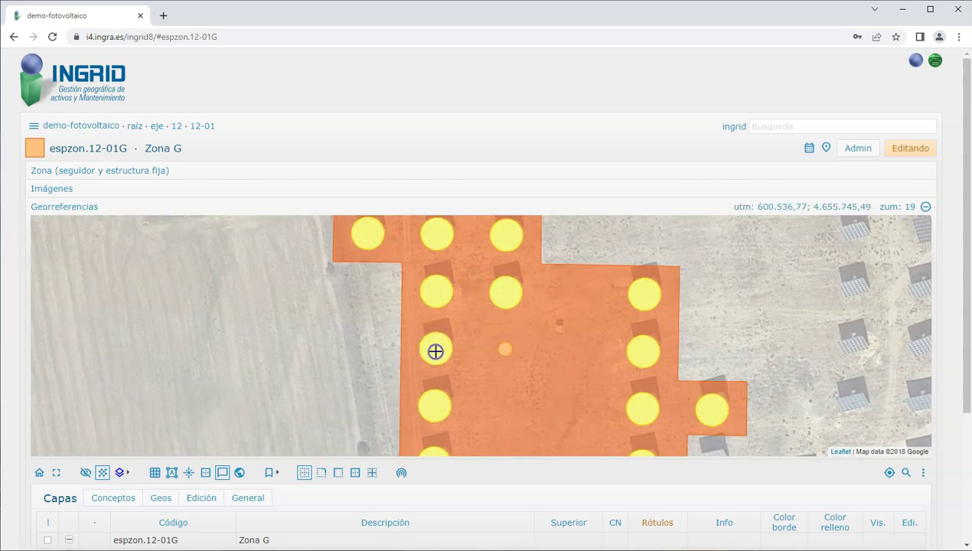
scroll(435, 351, down, 1)
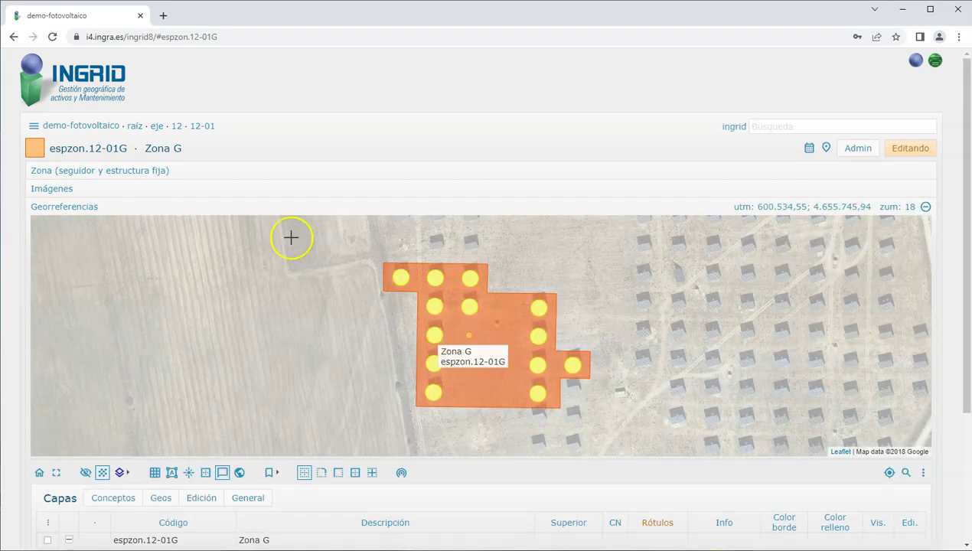
scroll(453, 340, up, 1)
click(423, 336)
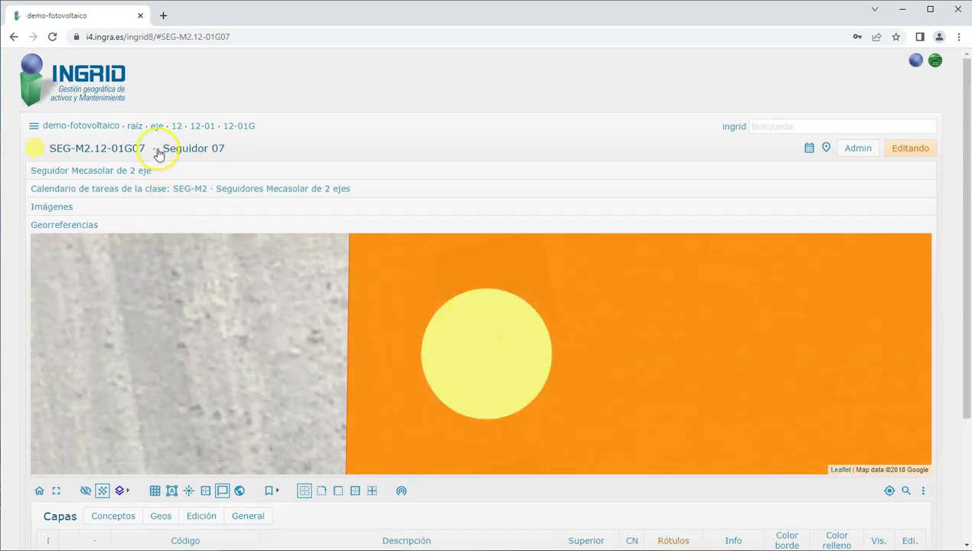
- Go back through the visited records to the Datos de ejemplo folder
key(alt+Left)
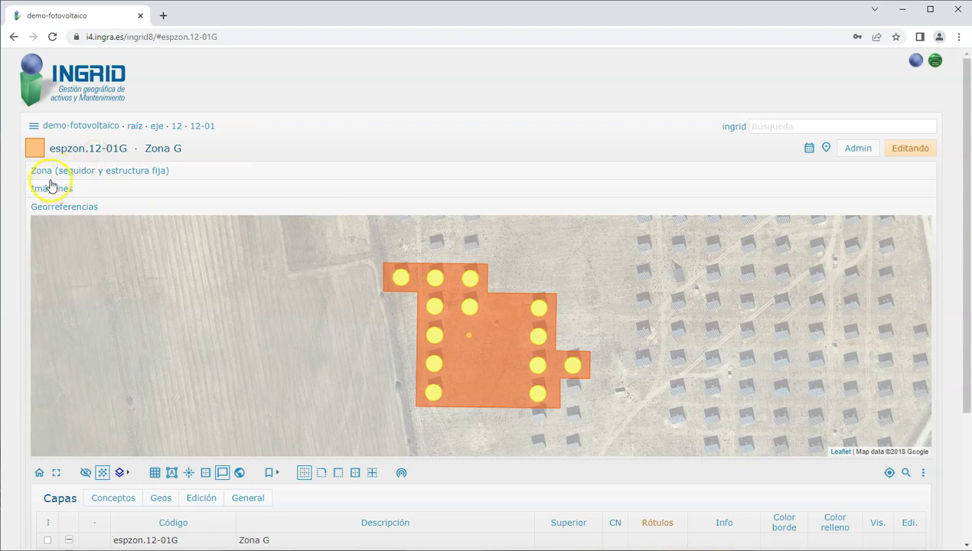
key(alt+Left)
key(alt+Left)
key(alt+Left)
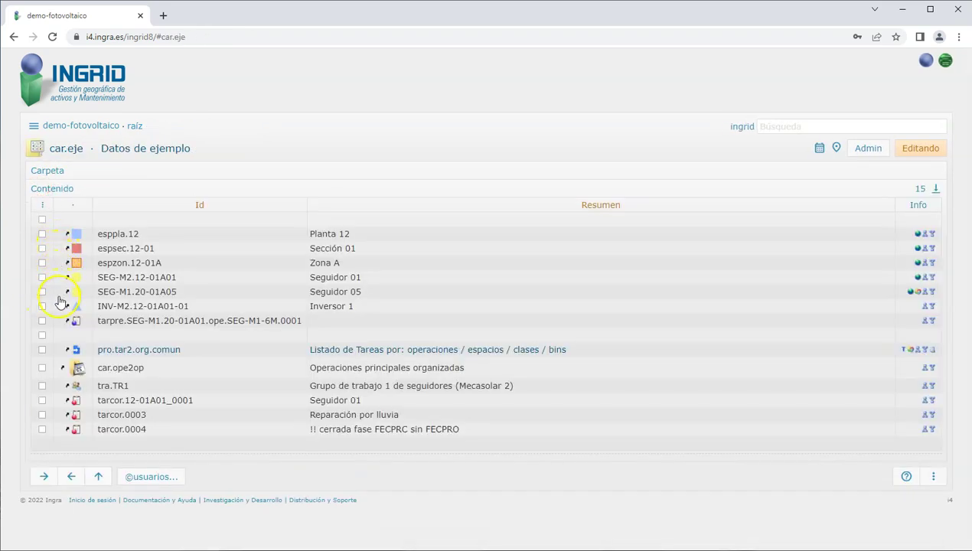
- Open the Inversor 1 record and follow its link to the tracker Seguidor 01
click(42, 248)
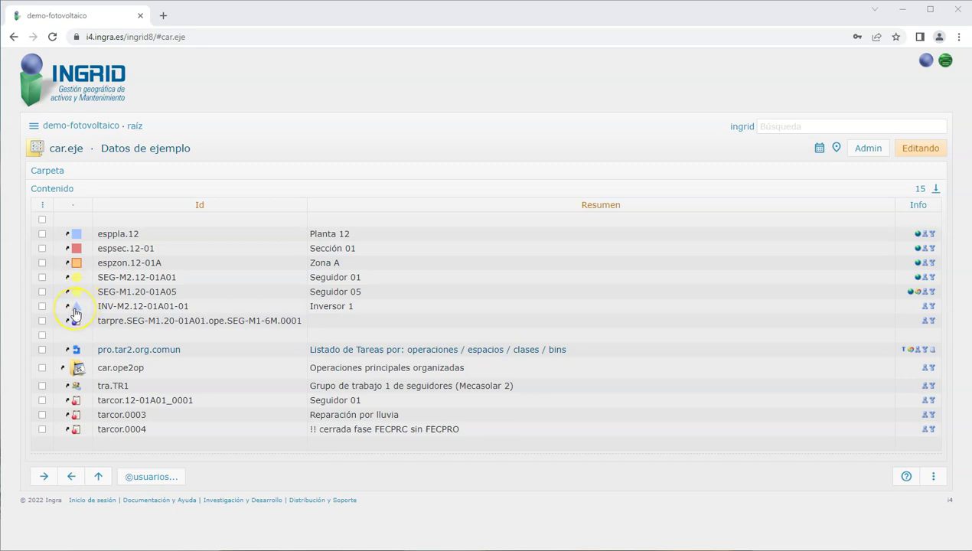
click(75, 310)
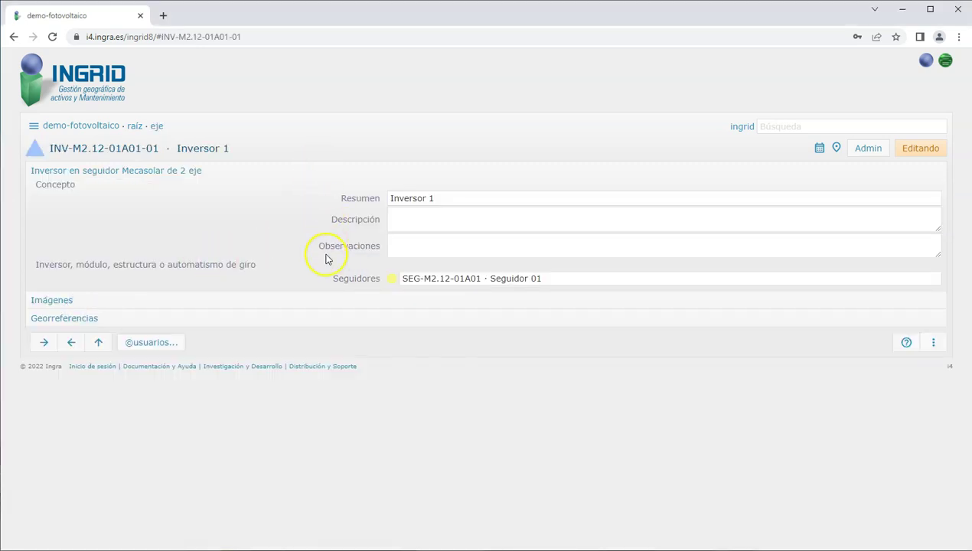
click(391, 281)
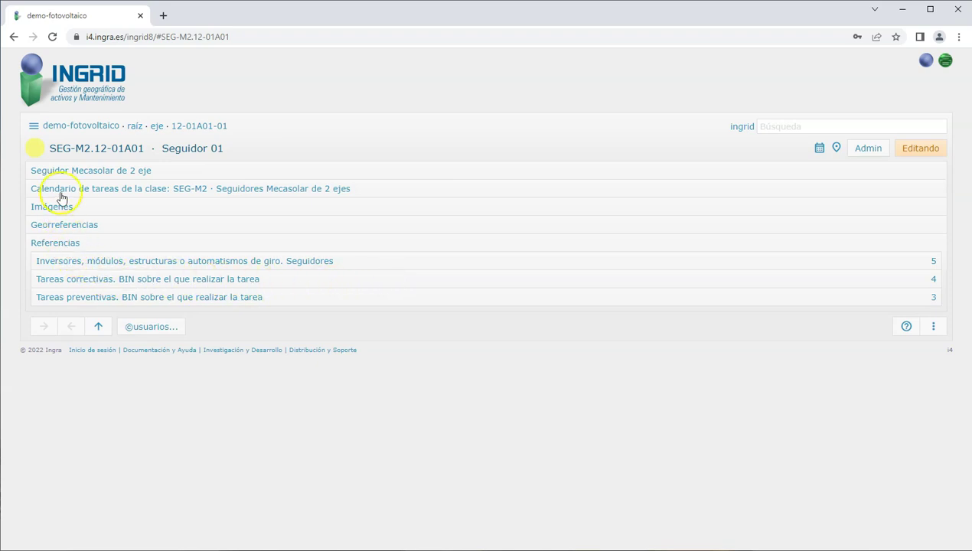
- Expand Seguidor 01's references to review its components, corrective tasks and preventive tasks, and return to the example folder
click(73, 261)
click(77, 376)
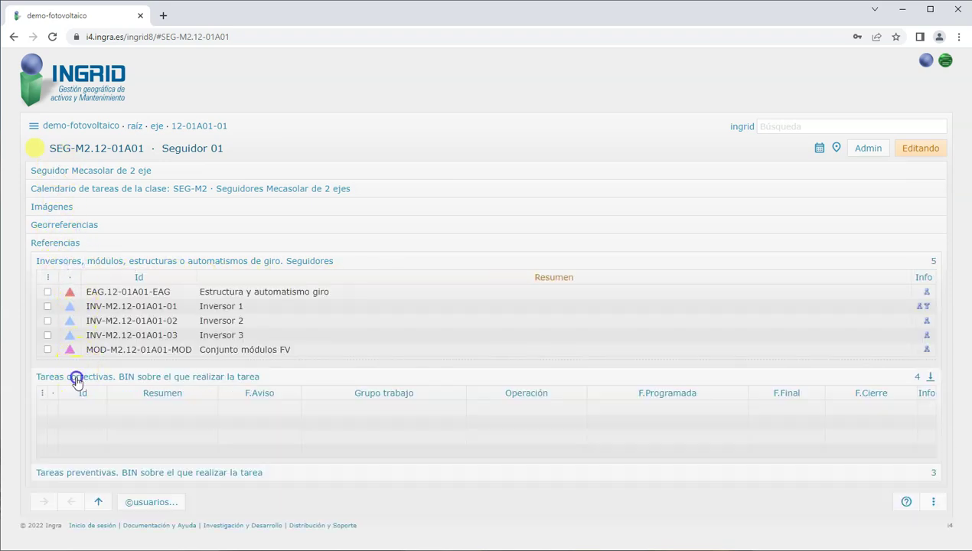
click(85, 473)
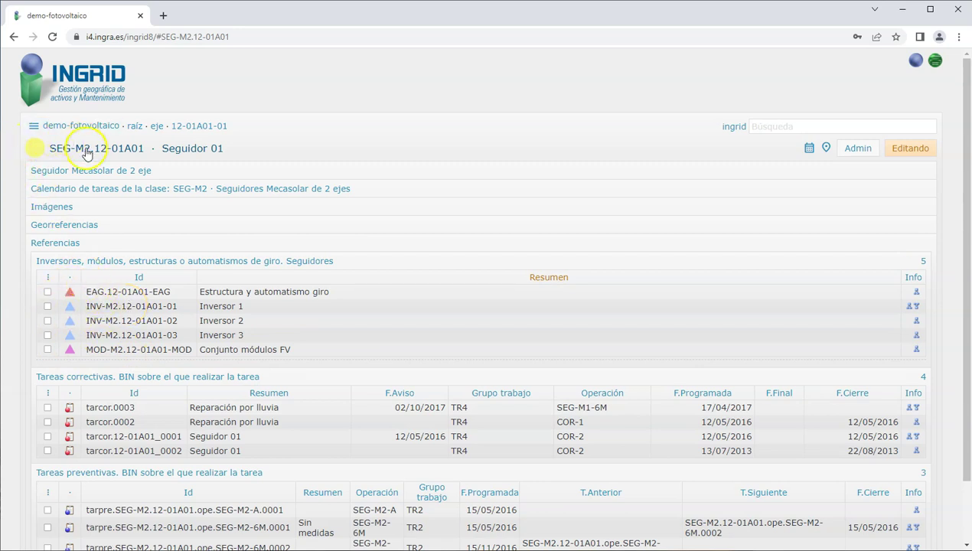
scroll(85, 176, down, 1)
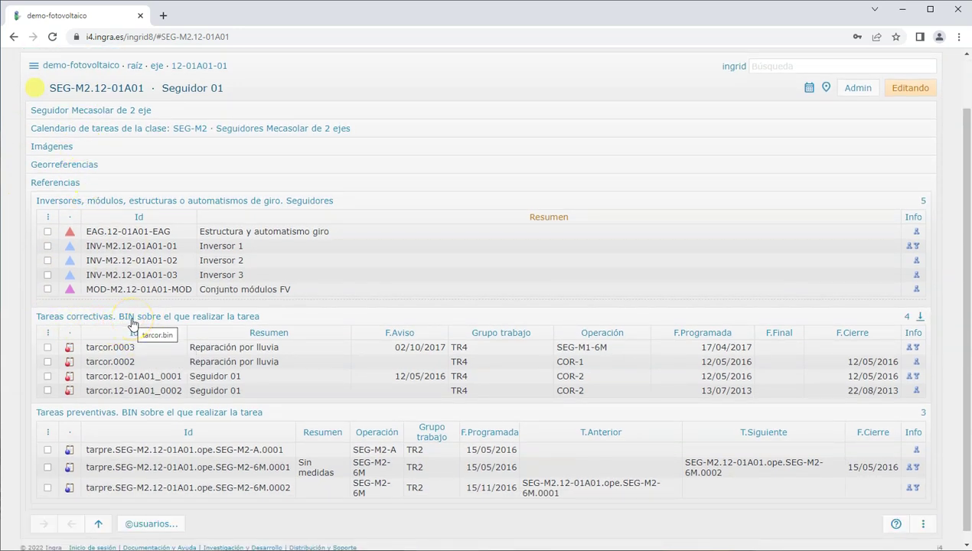
click(137, 410)
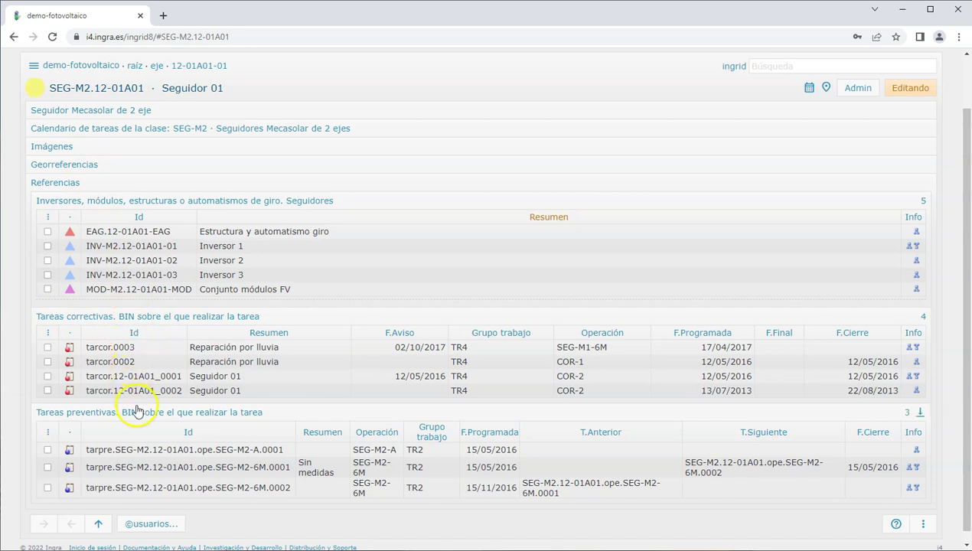
scroll(134, 445, down, 1)
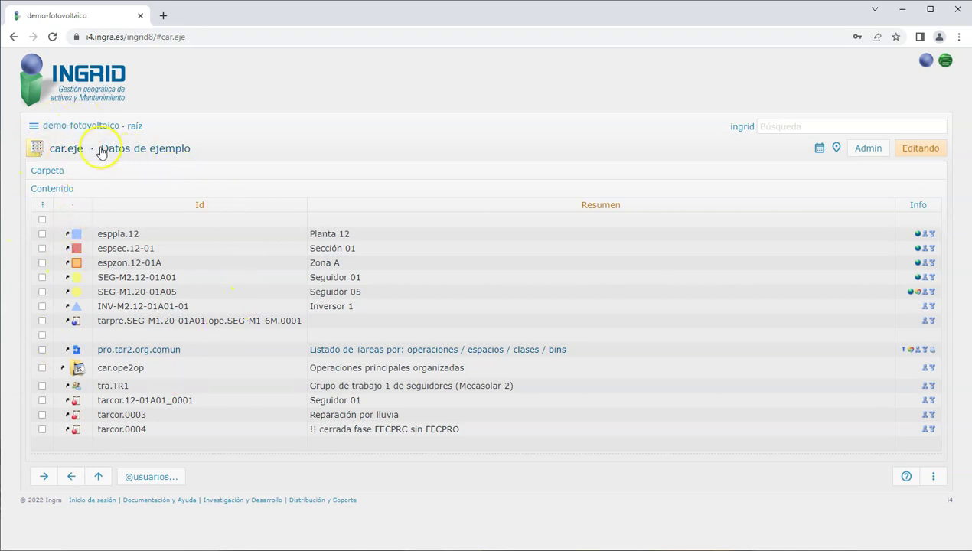
- Open preventive task tarpre.SEG-M1.20-01A01.ope.SEG-M1-6M.0001, expand its measurements section, and return to the example folder
click(77, 325)
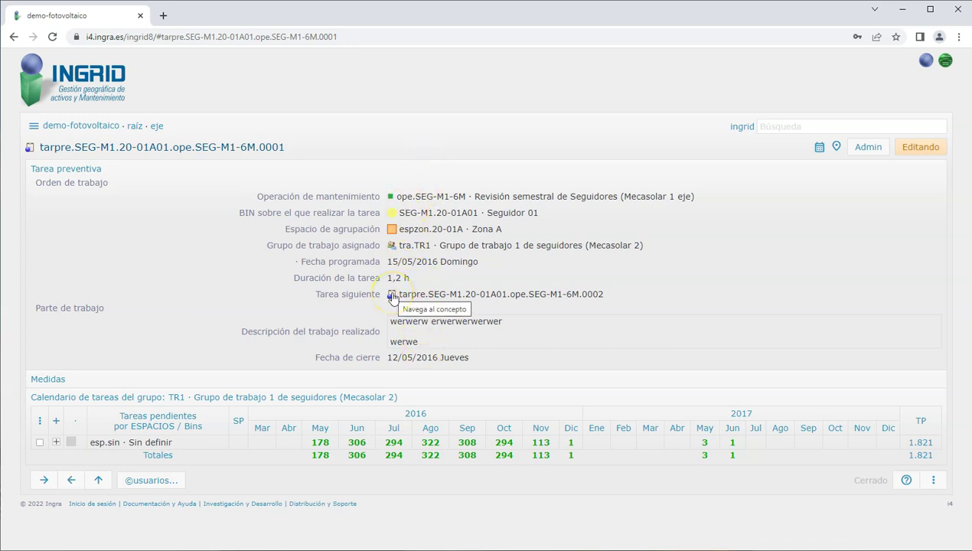
click(277, 378)
scroll(195, 367, down, 1)
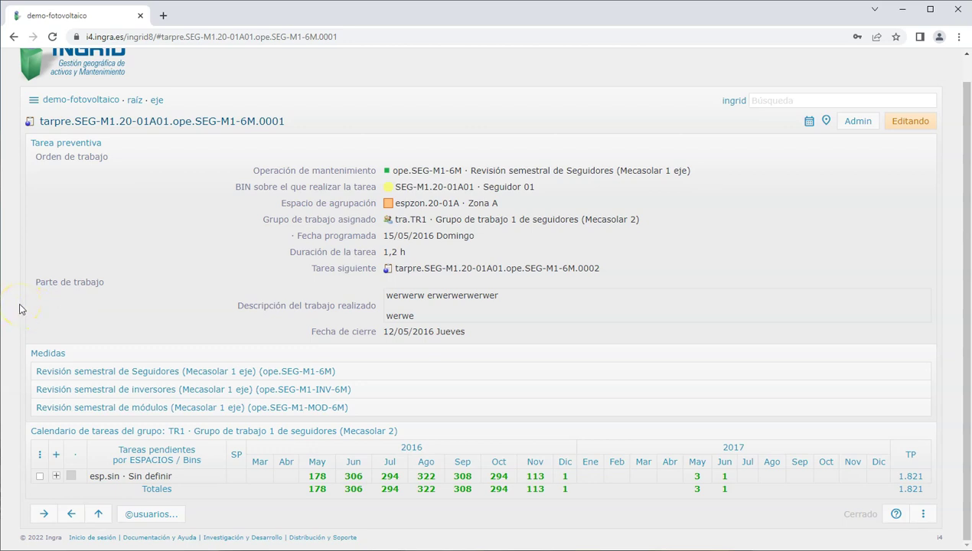
click(21, 309)
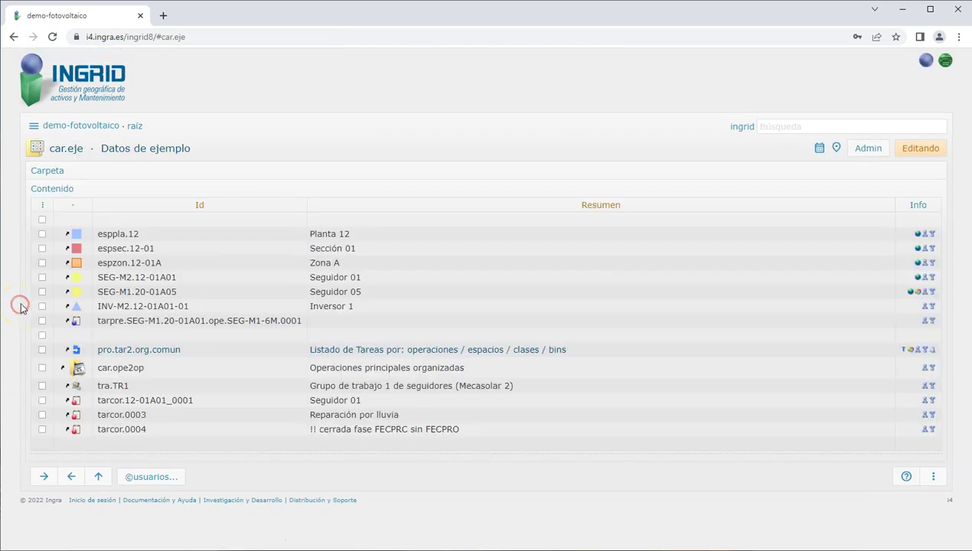
- Generate the preventive task listing with the pro.tar2.org.comun procedure, review the report, and return to the example folder
click(73, 350)
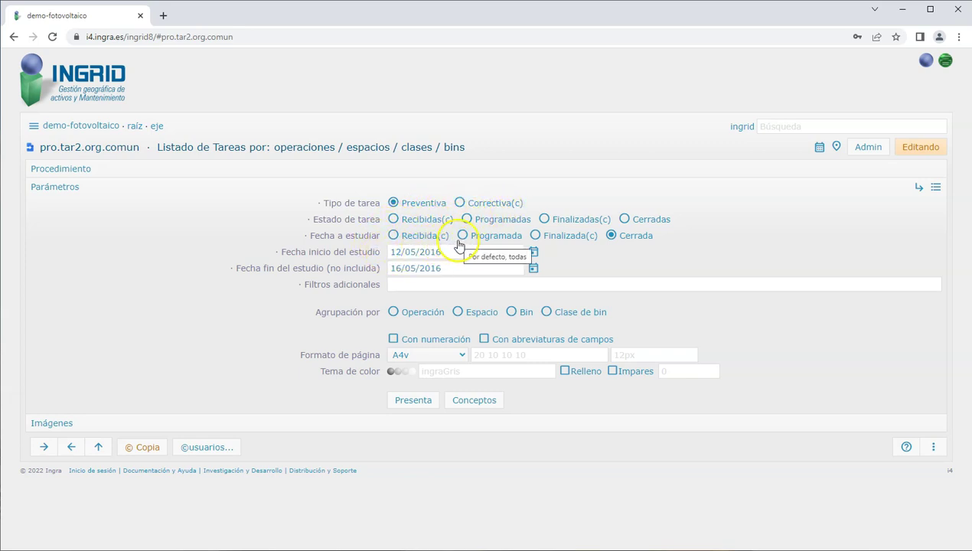
click(414, 401)
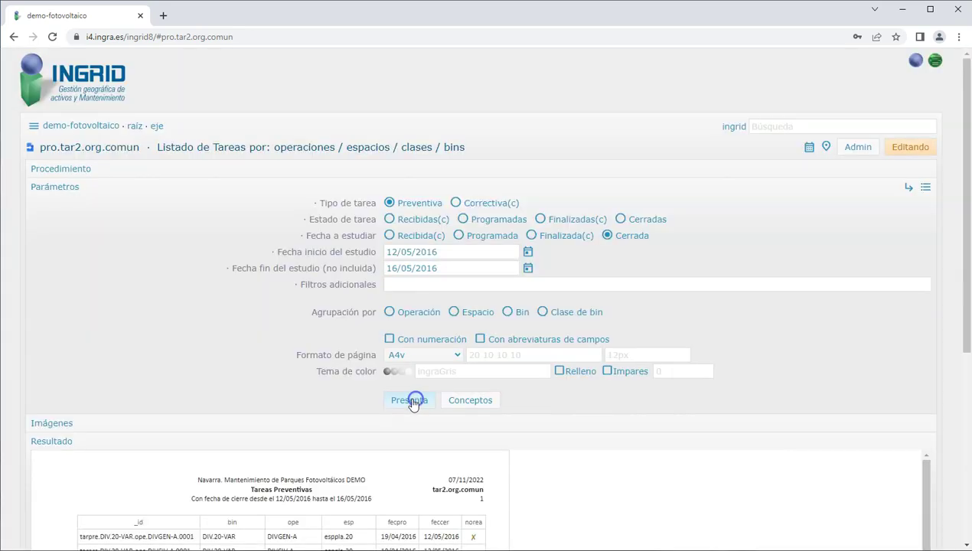
scroll(14, 366, down, 3)
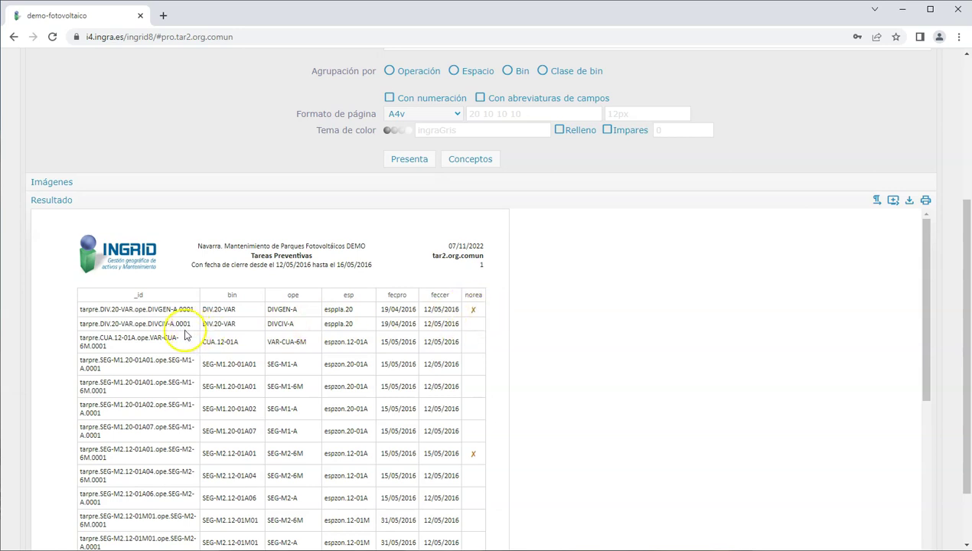
scroll(33, 329, down, 3)
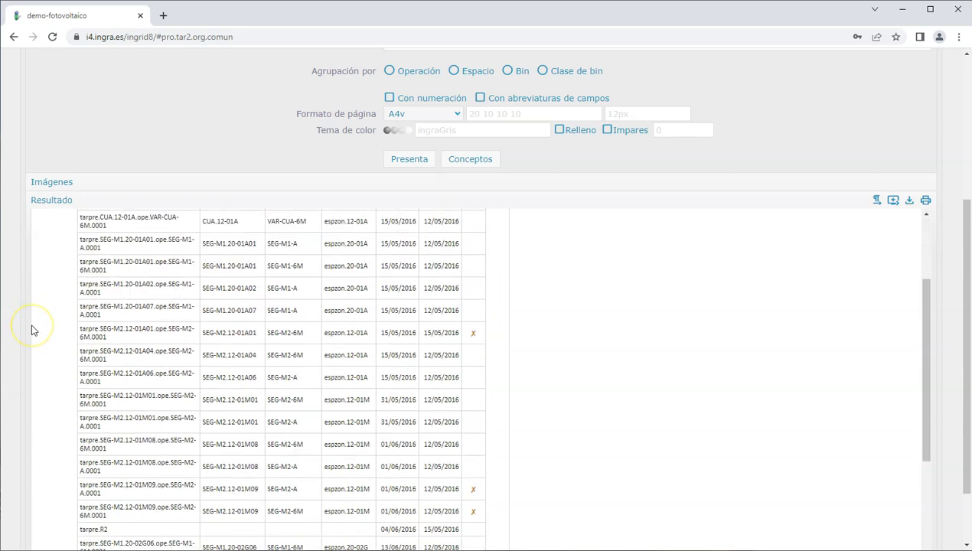
scroll(33, 329, up, 3)
click(13, 284)
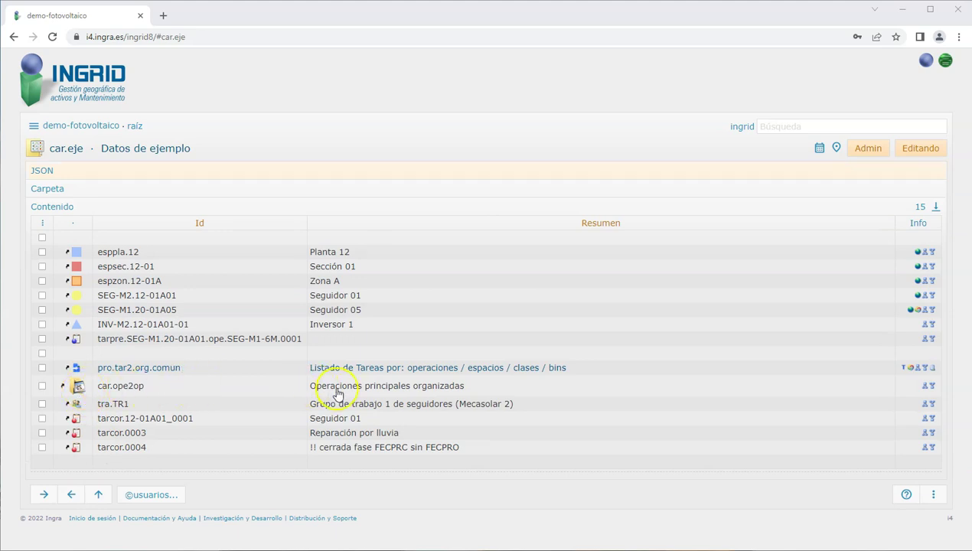
- Open the Operaciones principales organizadas folder, view the operation record ope.SEG-M1-6M, and return to the operations list
click(78, 388)
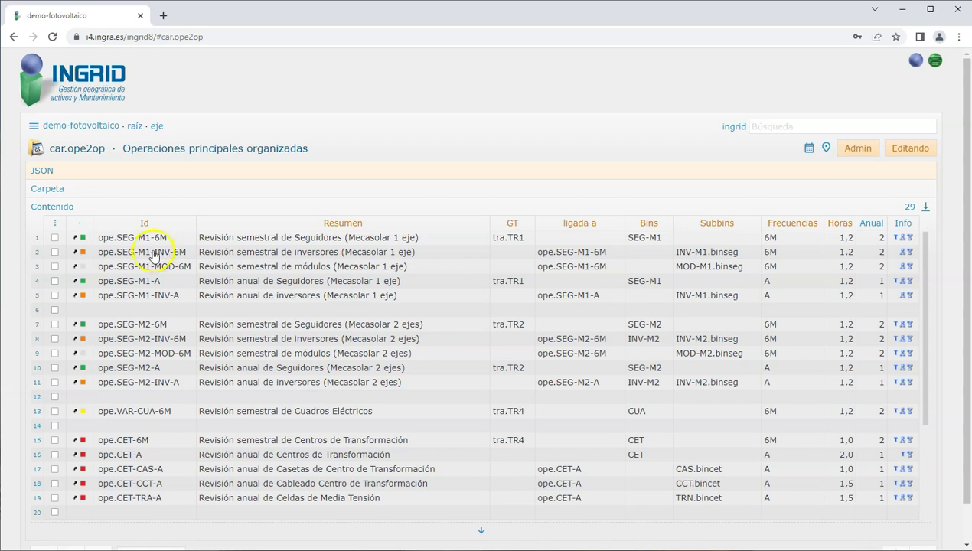
click(83, 239)
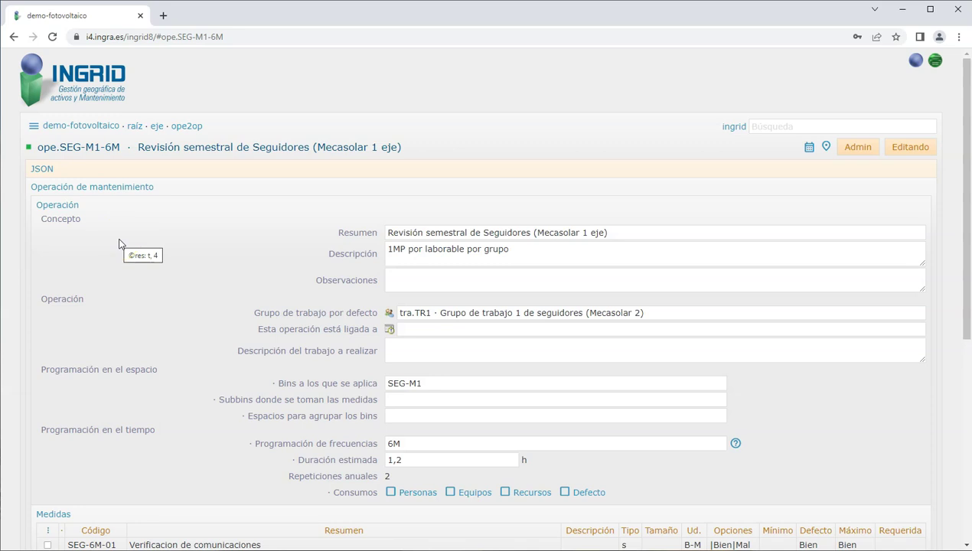
key(alt+Left)
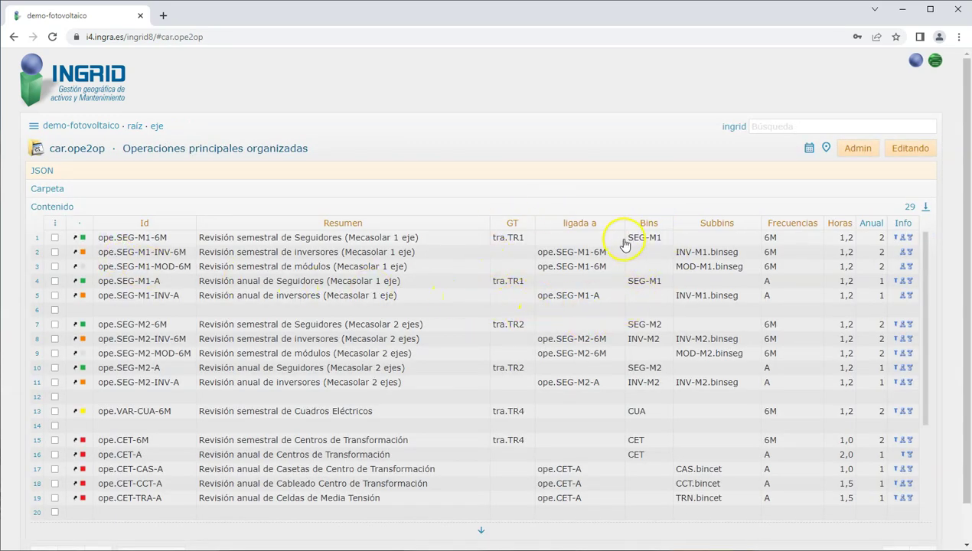
- Mark the tracker operations ope.SEG-M1-6M and ope.SEG-M1-A, and compare the ids of ope.SEG-M1-6M and ope.SEG-M2-6M
click(55, 252)
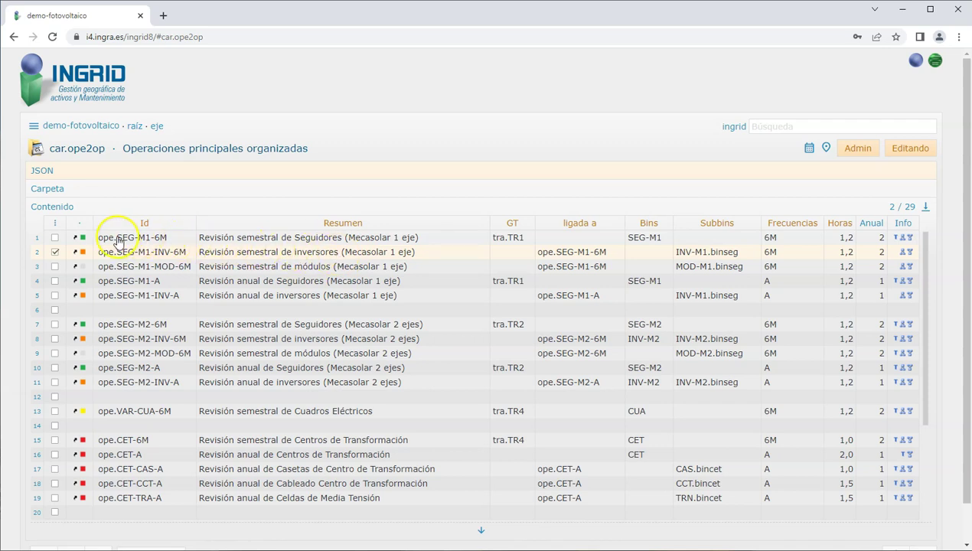
click(54, 238)
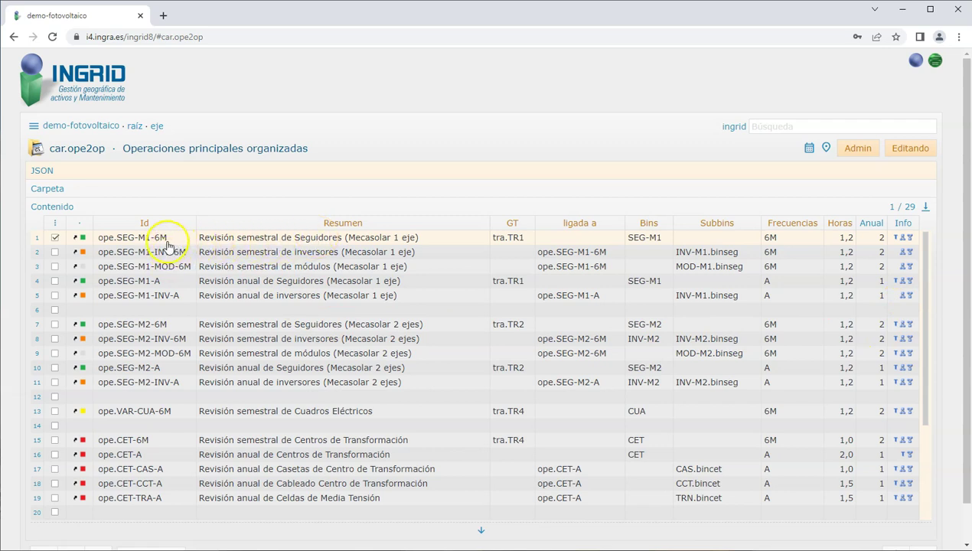
click(54, 281)
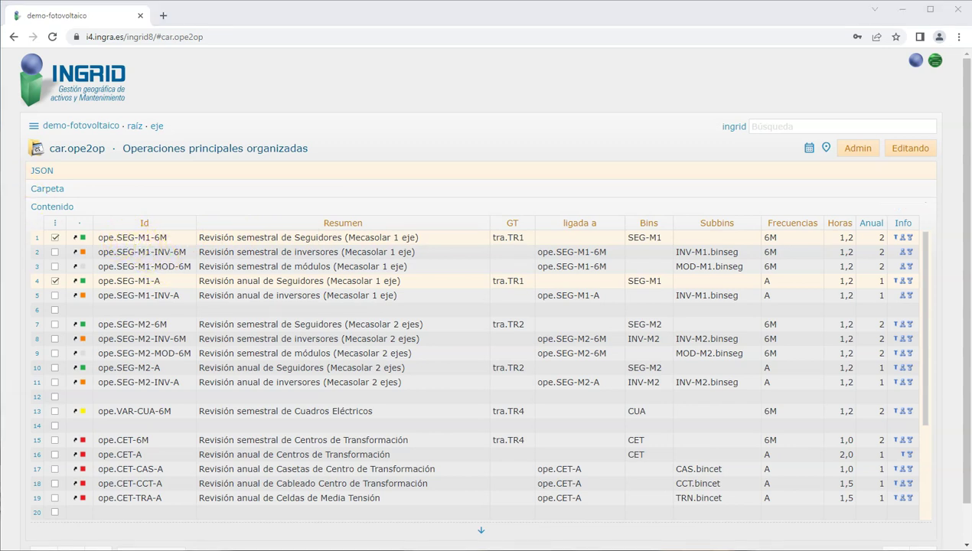
drag(104, 235, 154, 236)
drag(102, 323, 156, 325)
- Compare the frequency and annual repetitions of the semiannual and annual Mecasolar 1 eje tracker revisions
click(773, 238)
drag(769, 240, 782, 240)
click(776, 281)
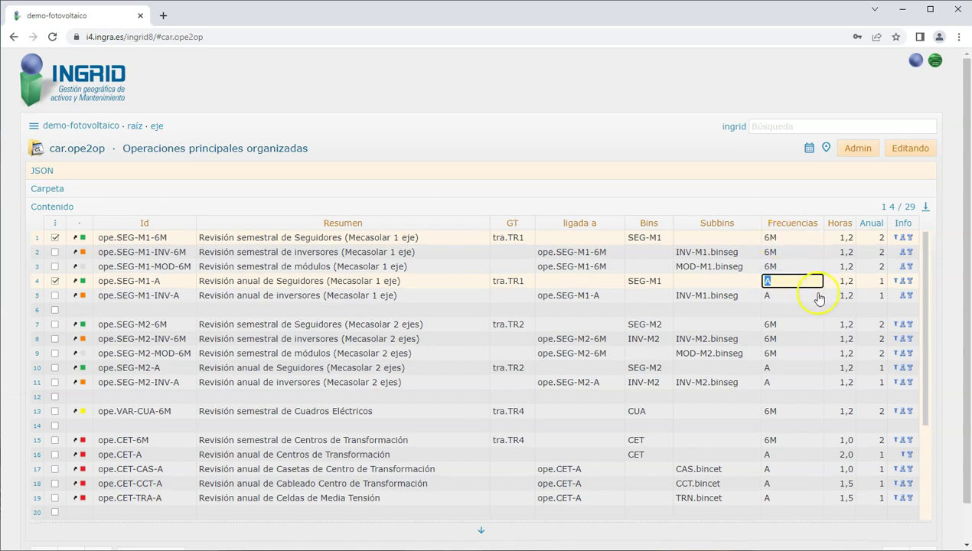
click(746, 314)
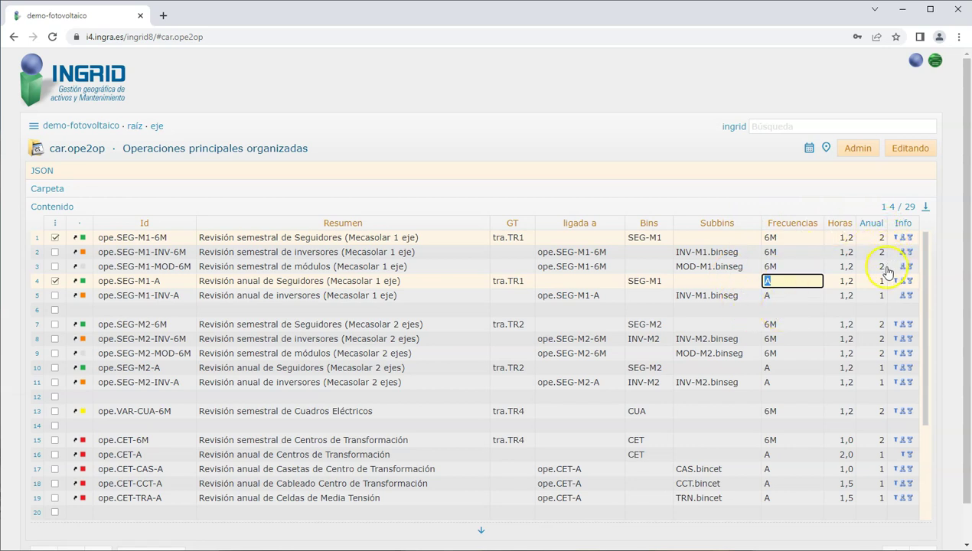
click(875, 244)
click(882, 282)
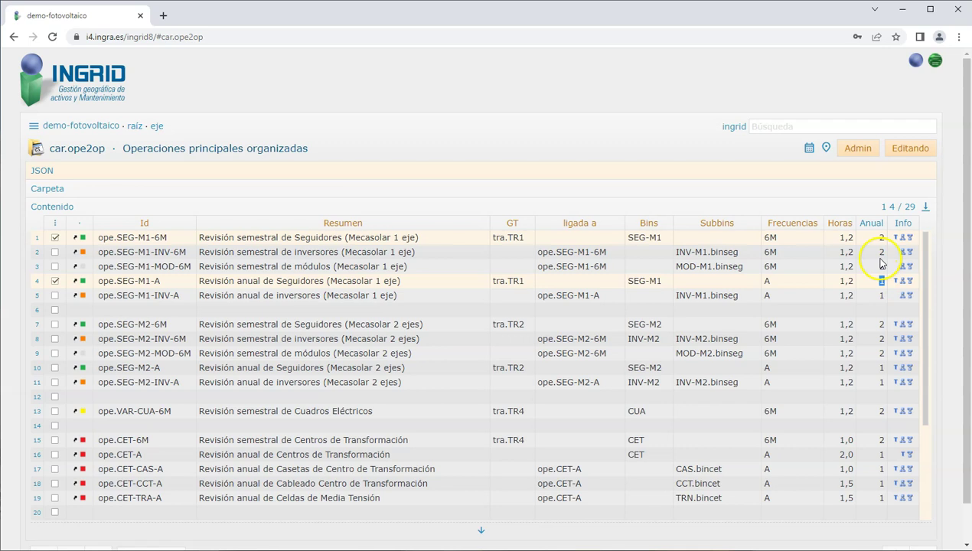
- Look through the rest of the operations list and select the Mecasolar 2 ejes operations from ope.SEG-M2-6M through ope.SEG-M2-INV-A
scroll(884, 315, down, 2)
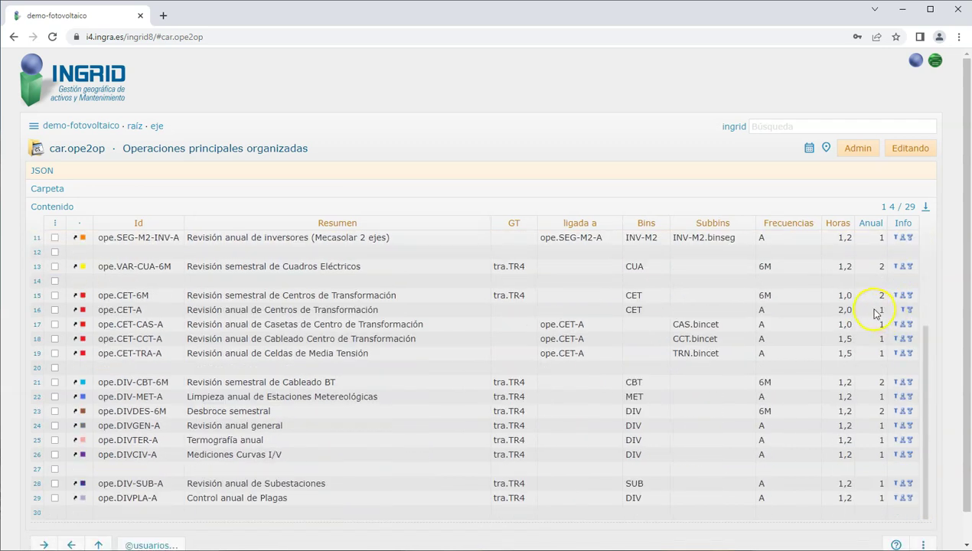
scroll(872, 313, up, 2)
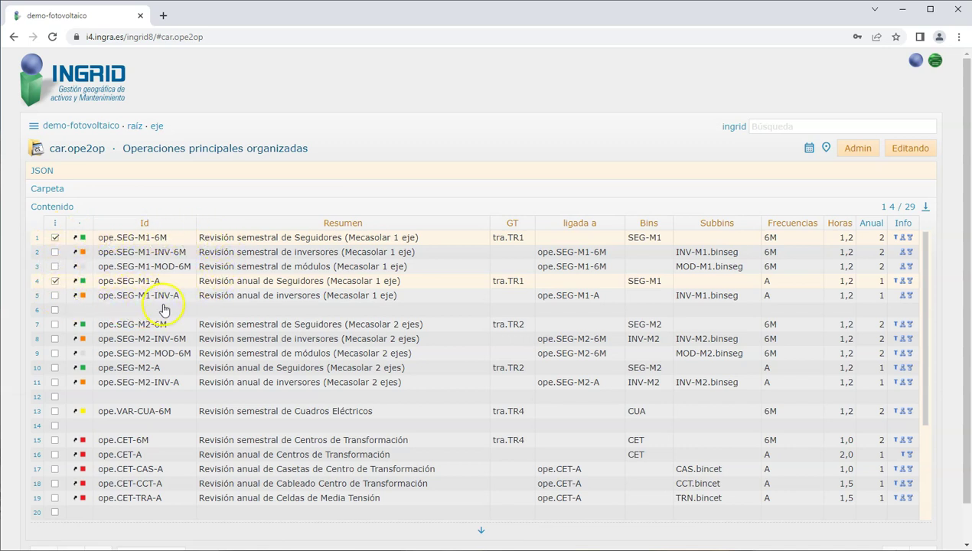
click(61, 327)
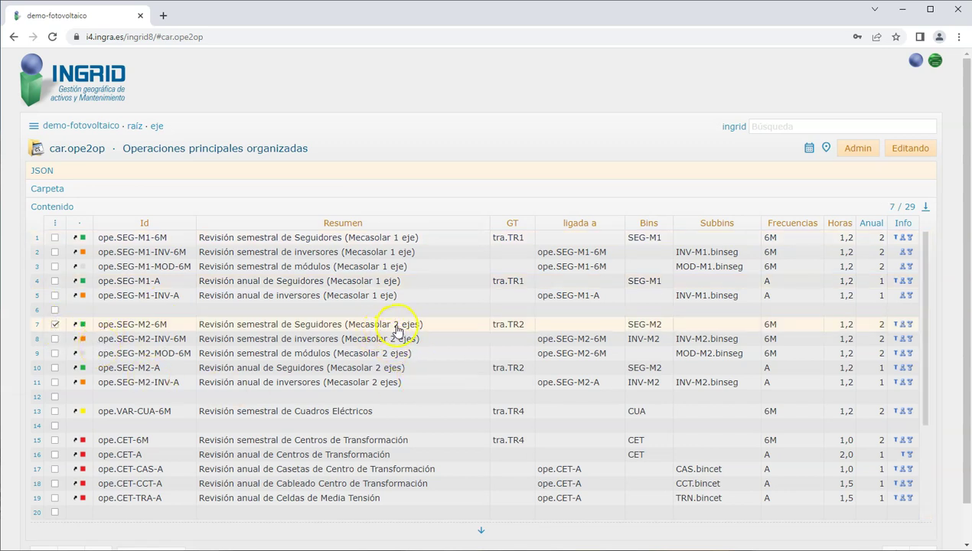
shift+click(56, 383)
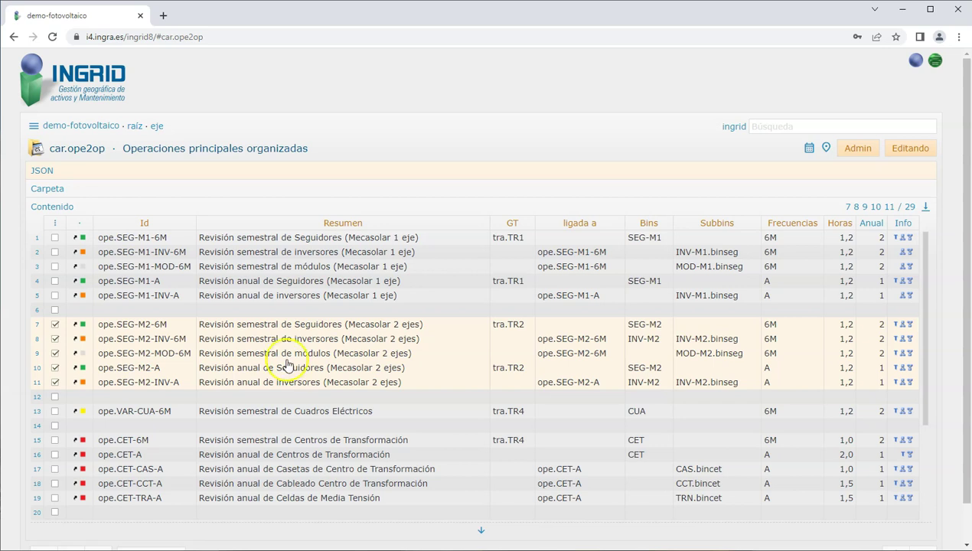
- Select only ope.SEG-M1-6M and compare the bins it applies to with those of ope.SEG-M2-6M
click(665, 237)
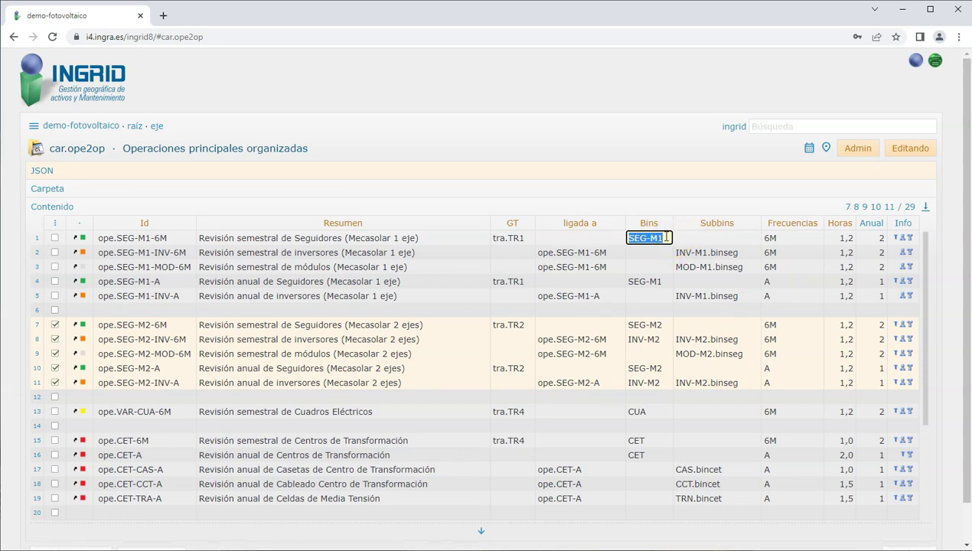
click(55, 237)
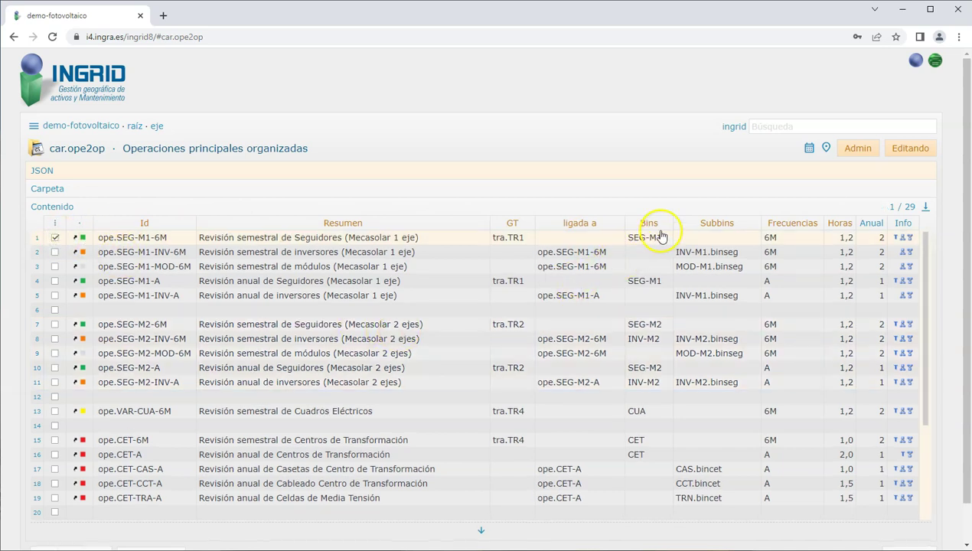
double_click(663, 325)
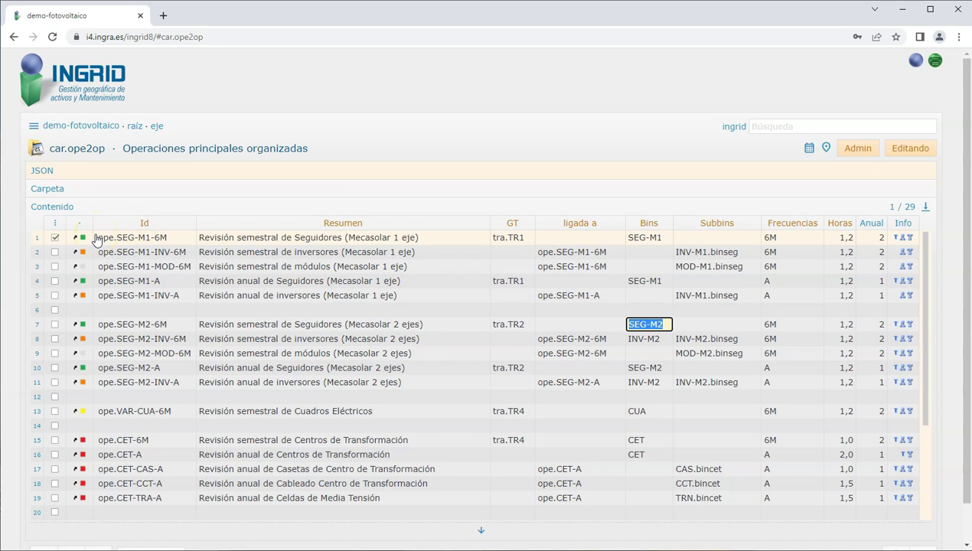
click(642, 238)
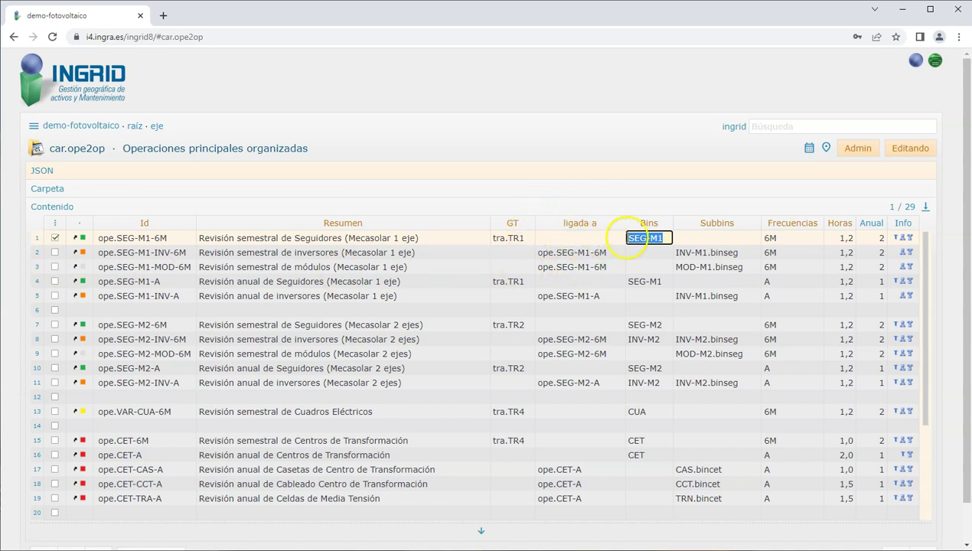
- Examine how the semiannual inverter and module revisions of Mecasolar 1 eje are linked to the tracker revision ope.SEG-M1-6M
click(593, 255)
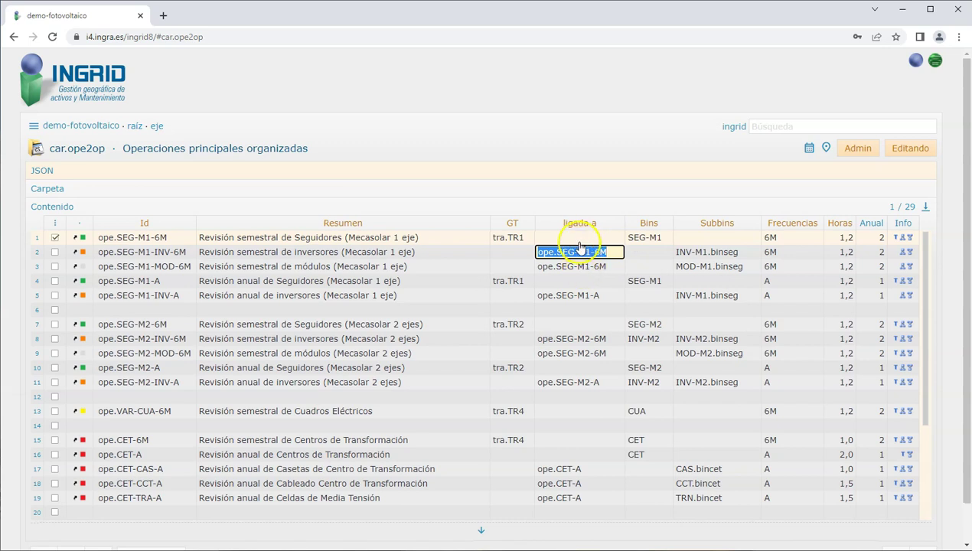
click(579, 241)
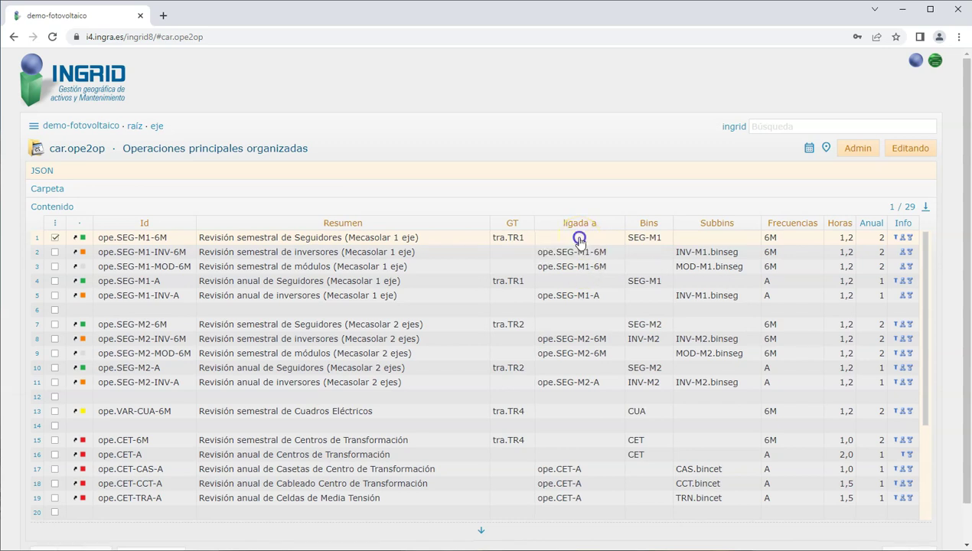
click(583, 251)
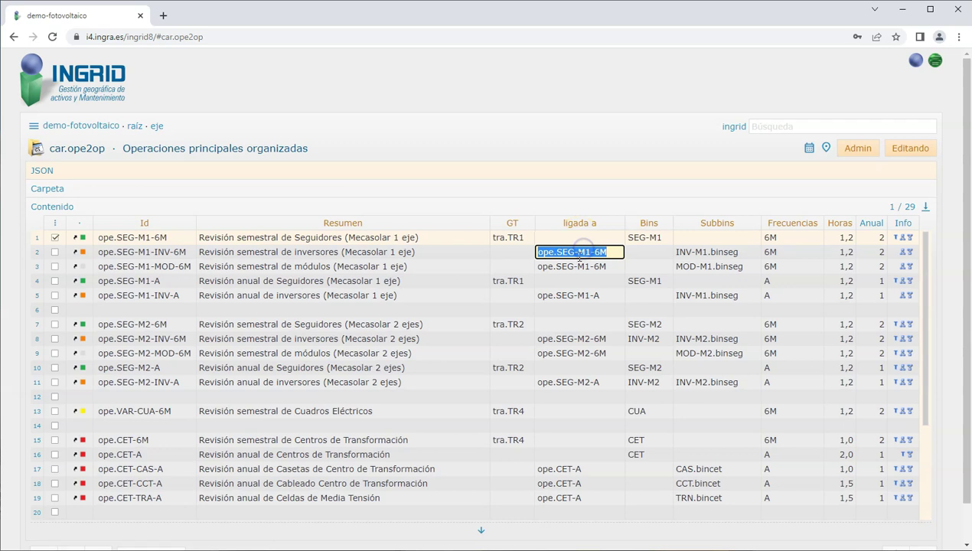
click(173, 257)
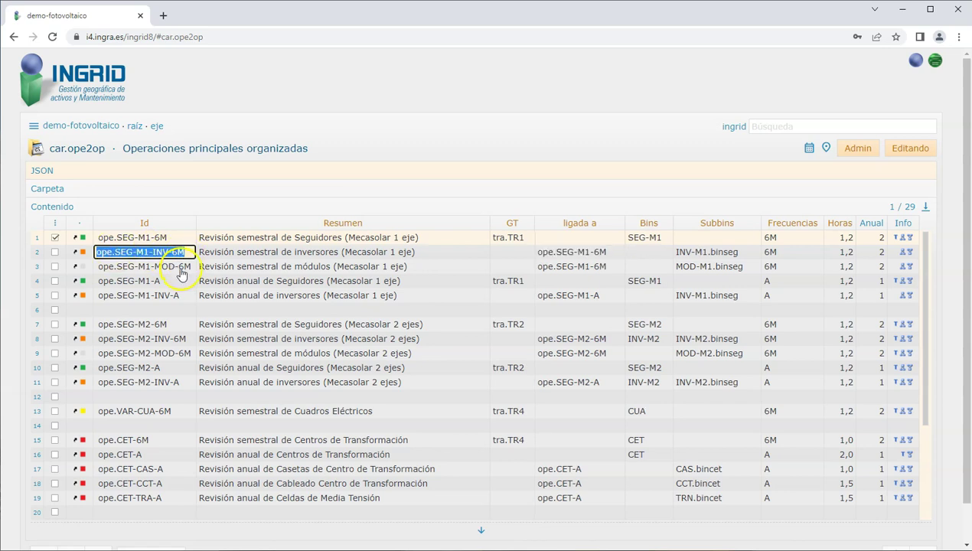
click(181, 268)
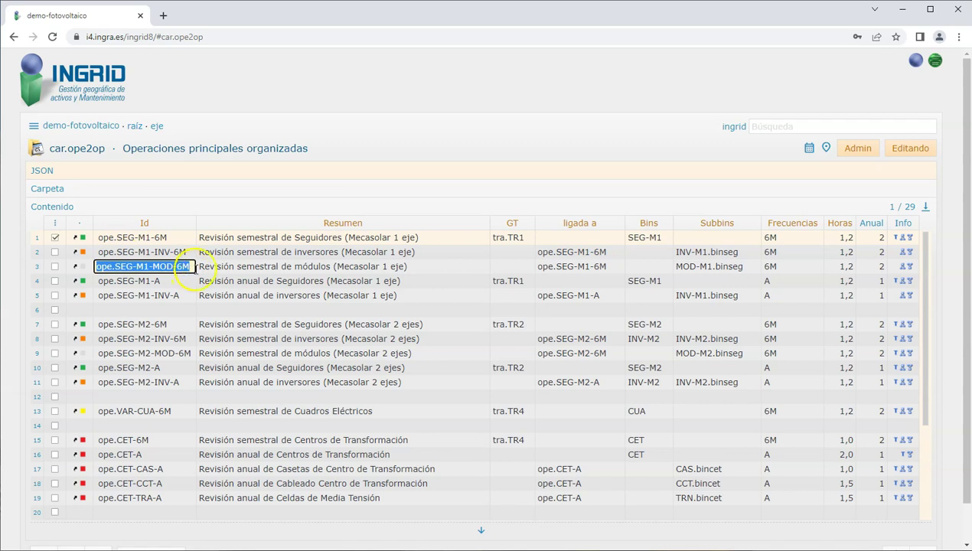
click(175, 239)
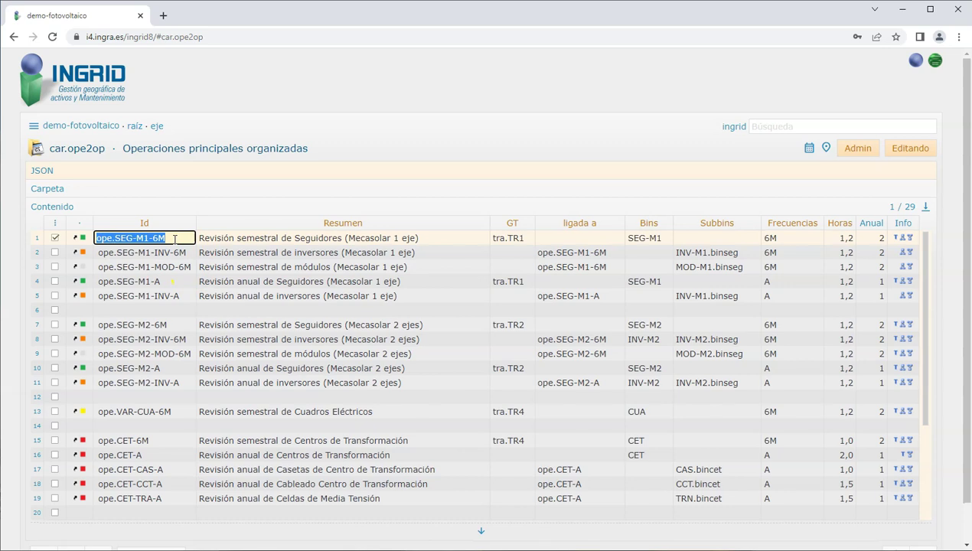
click(601, 256)
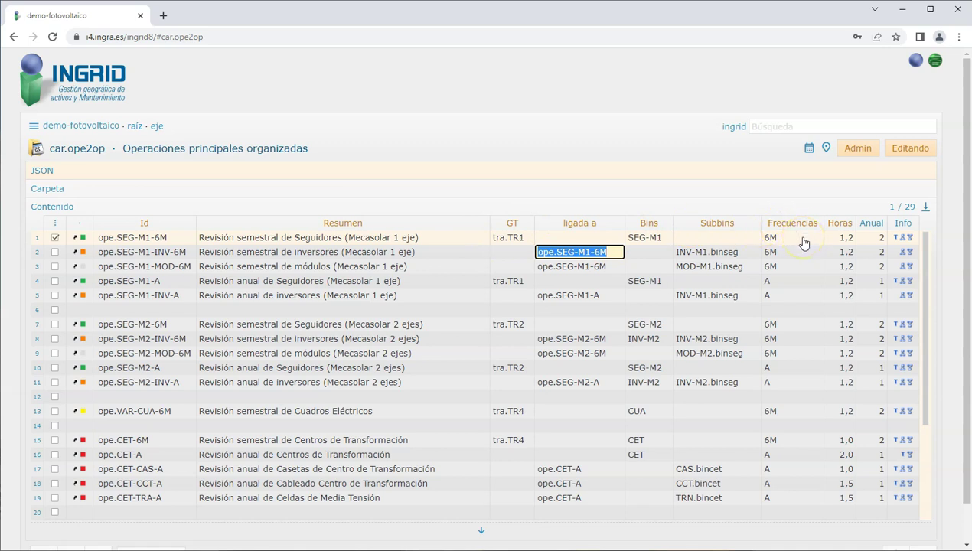
- Review the work group, bins, frequency and hours of operation ope.SEG-M1-6M in the list
double_click(524, 244)
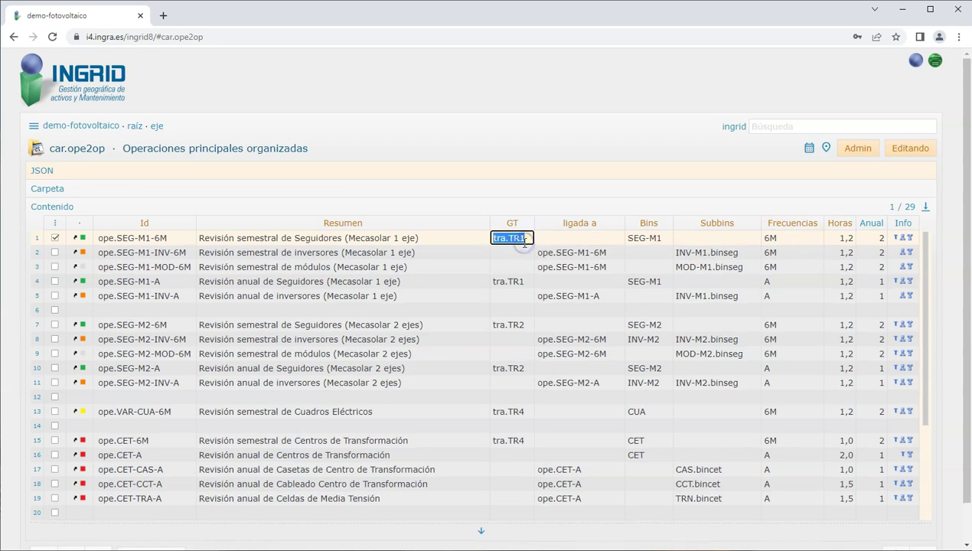
double_click(654, 237)
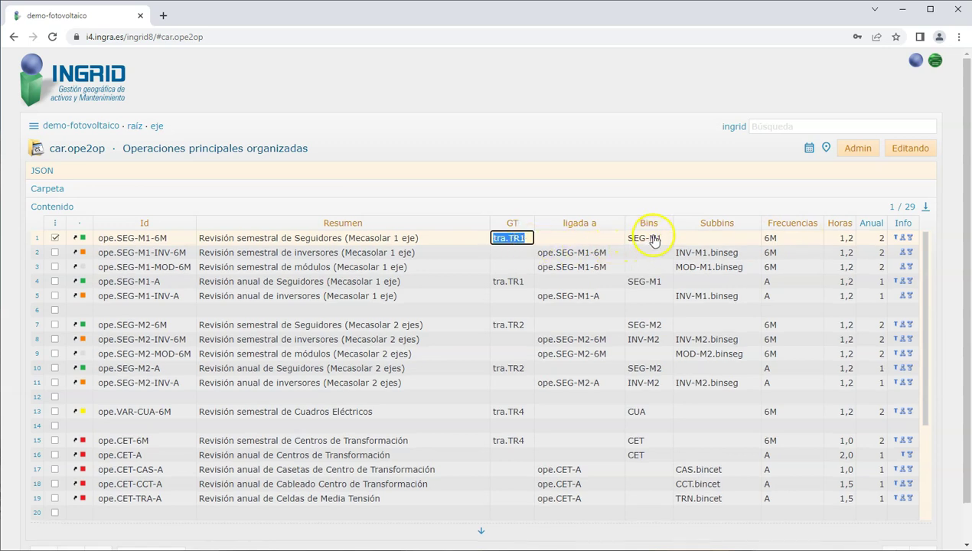
double_click(771, 238)
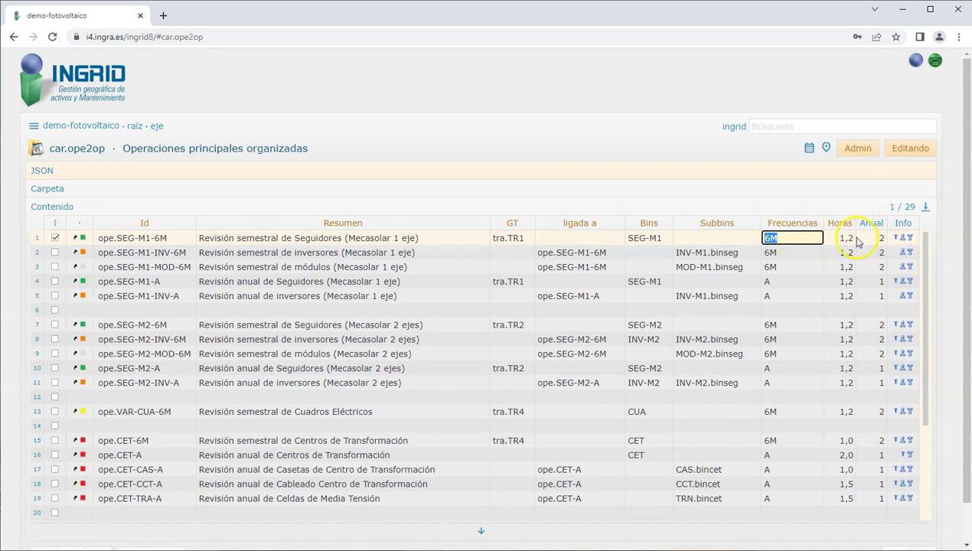
double_click(851, 242)
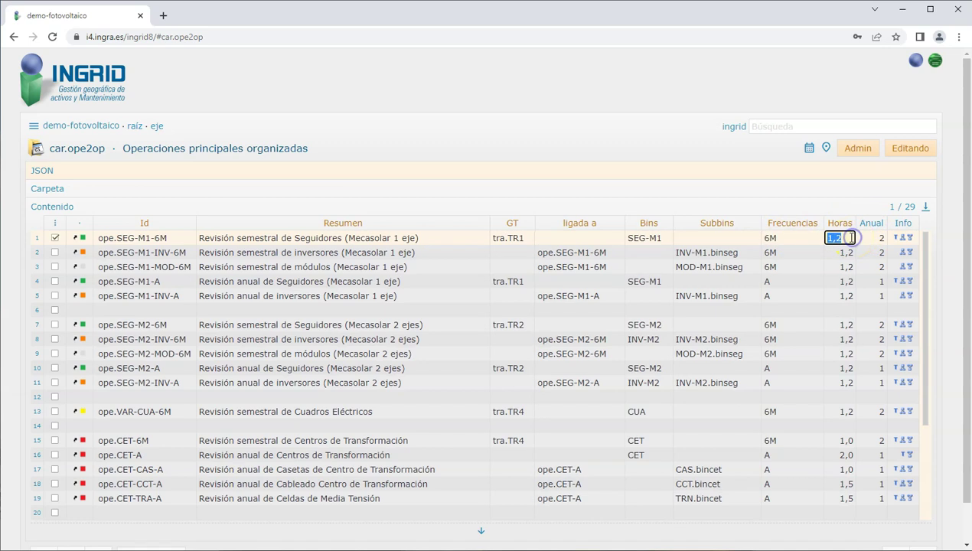
- Open the ope.SEG-M1-6M record, review its operation data and measurements, and go to the record of ope.SEG-M1-INV-6M
click(85, 240)
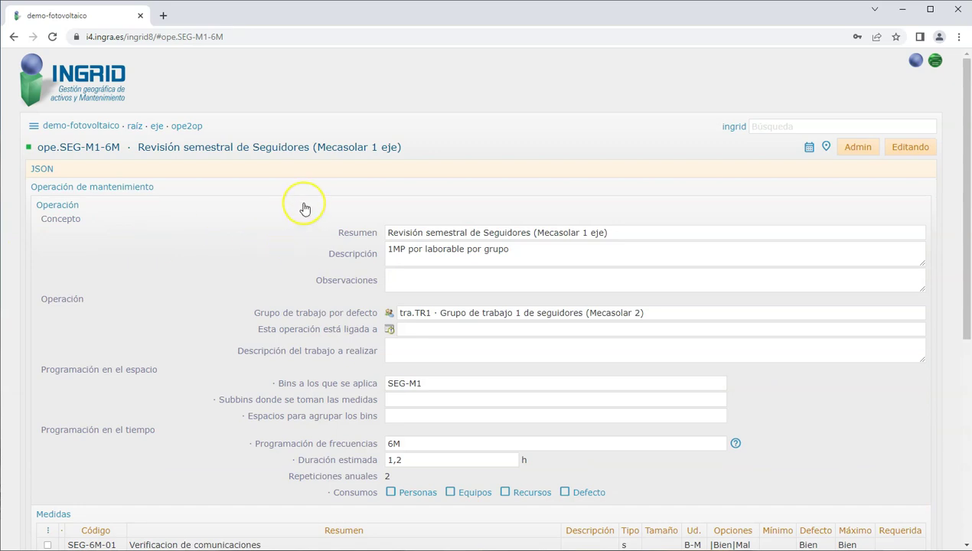
scroll(303, 212, down, 2)
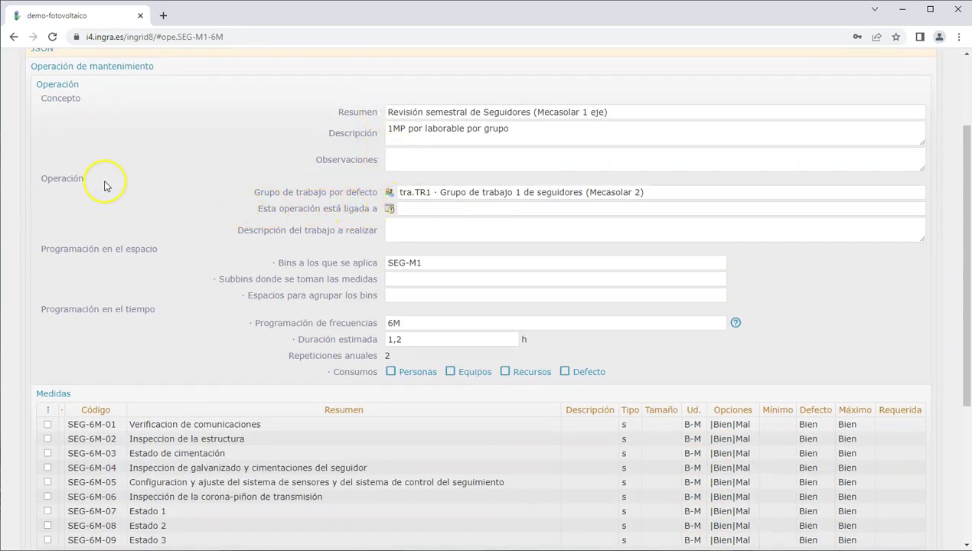
click(398, 209)
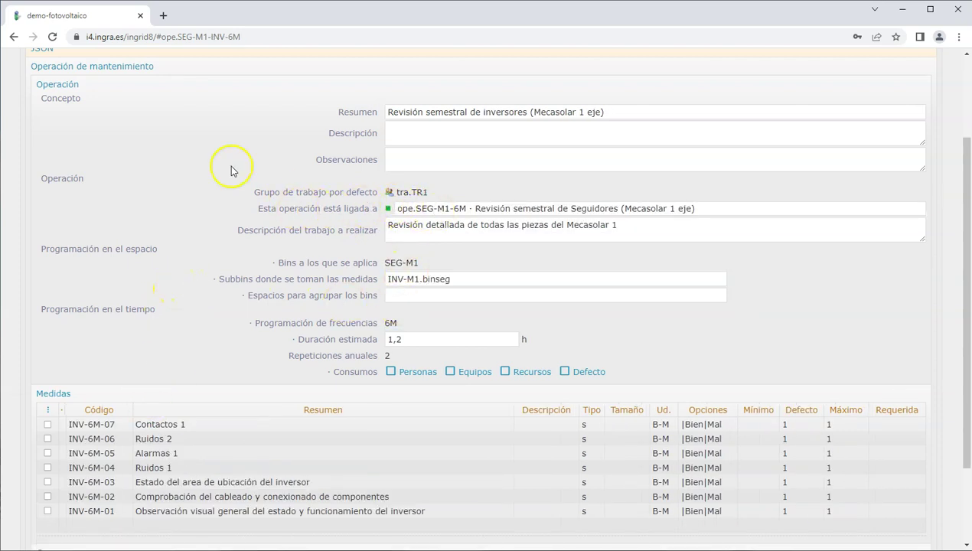
- Examine the linked operation, estimated duration and applicable bins in the ope.SEG-M1-INV-6M record
scroll(191, 153, up, 1)
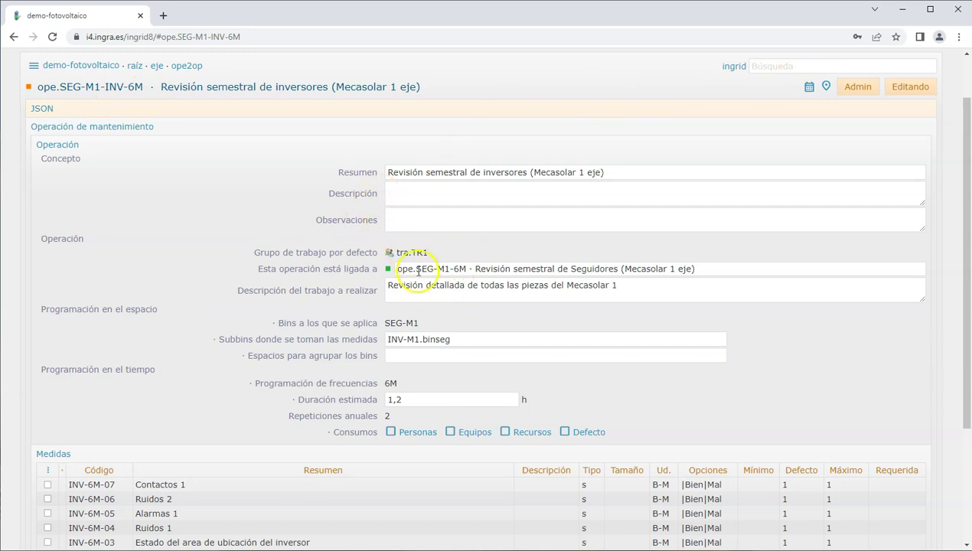
drag(427, 271, 467, 270)
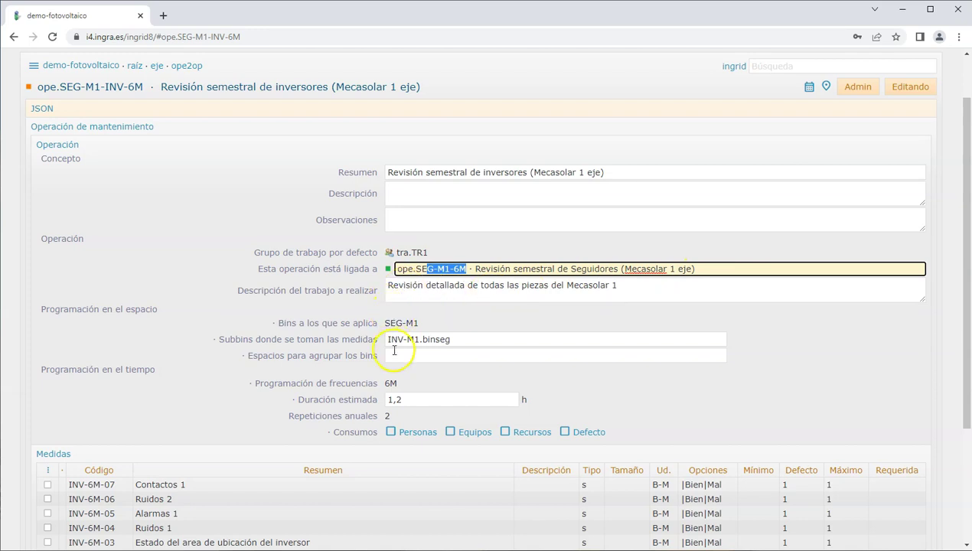
drag(403, 398, 387, 399)
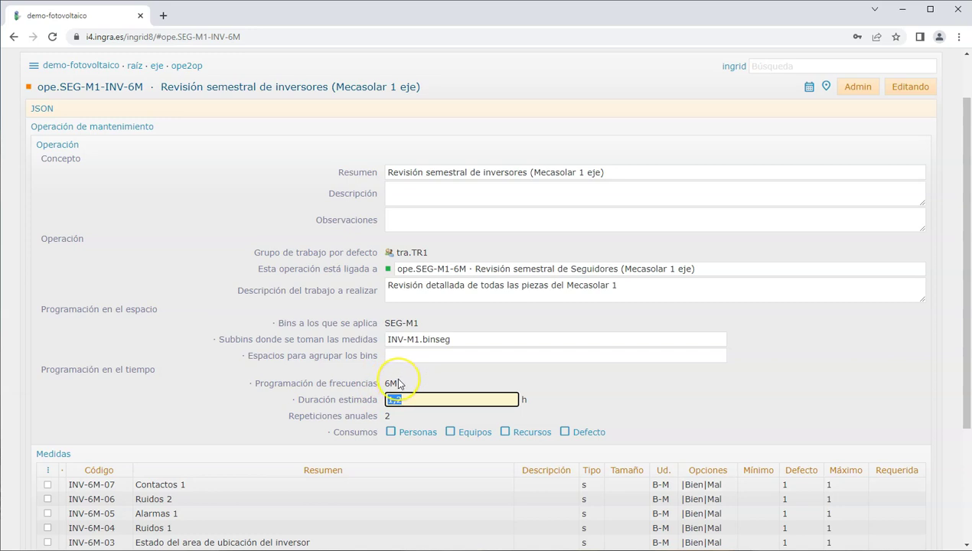
double_click(410, 323)
drag(409, 323, 391, 320)
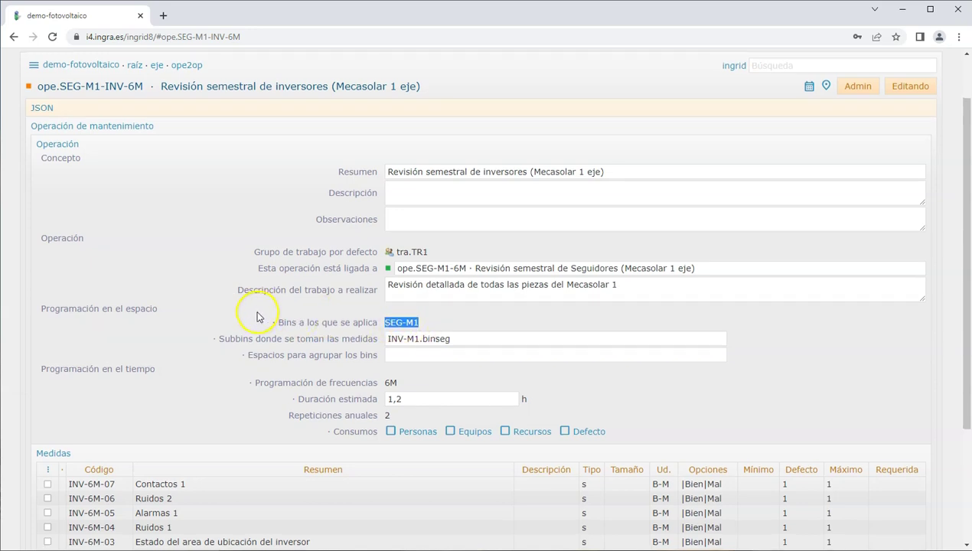
- Review the inverter measurements of operation ope.SEG-M1-INV-6M and return to the list of main operations
scroll(257, 316, down, 1)
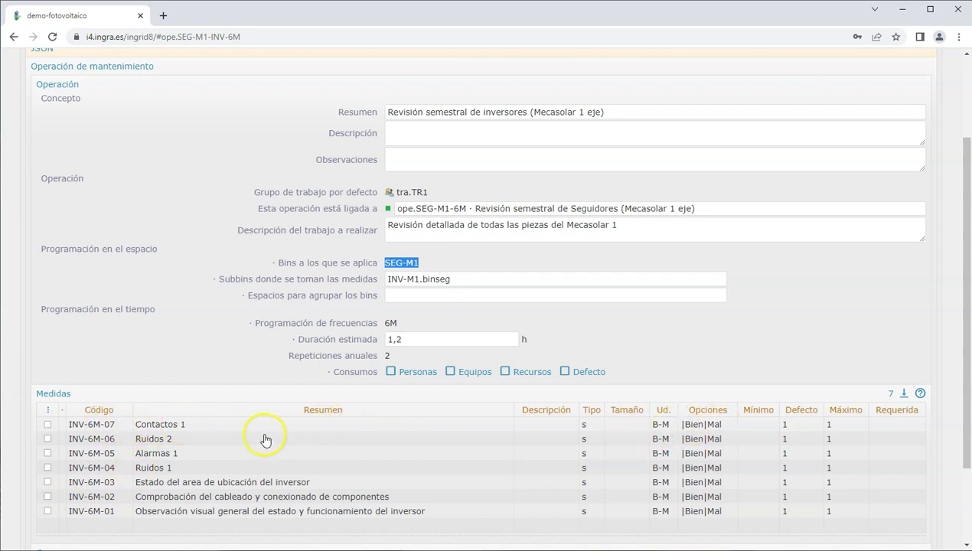
click(222, 428)
click(210, 454)
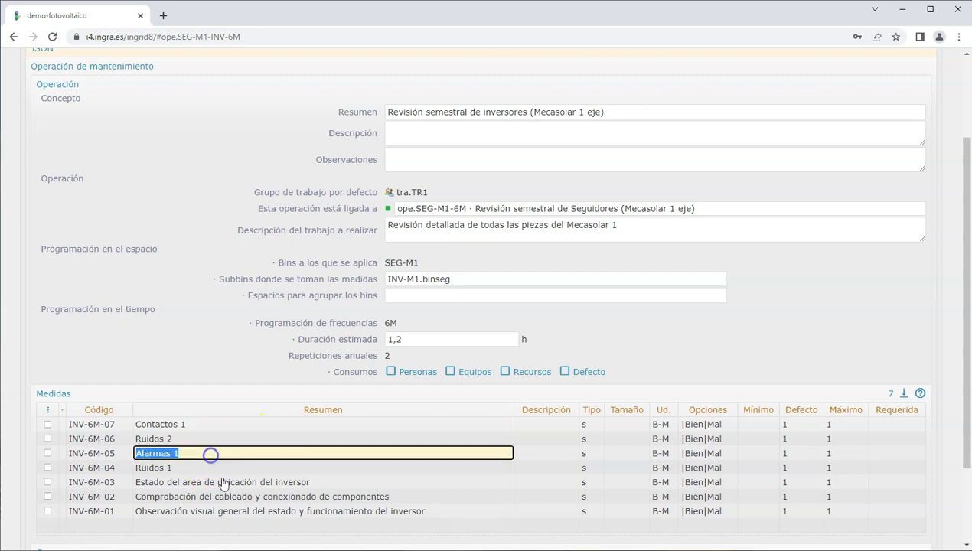
click(235, 482)
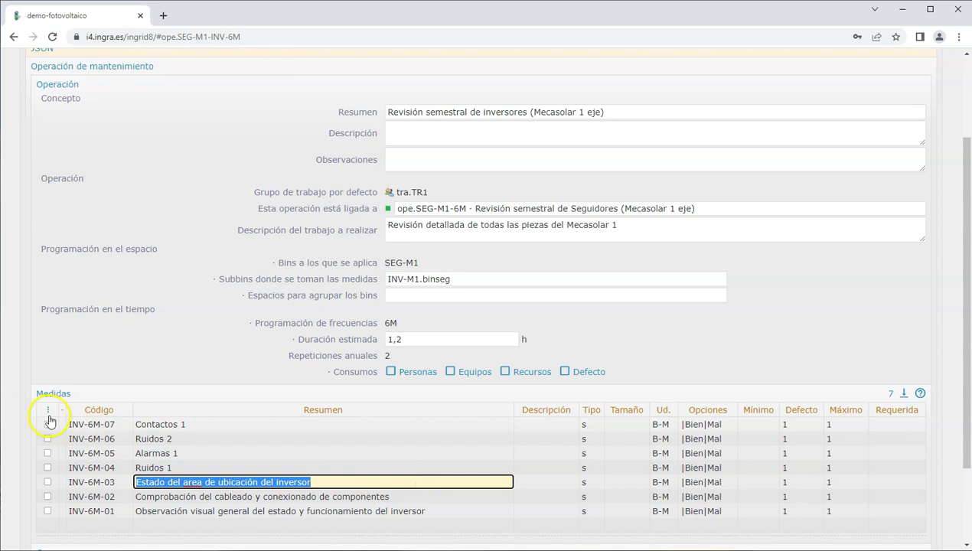
scroll(24, 310, up, 2)
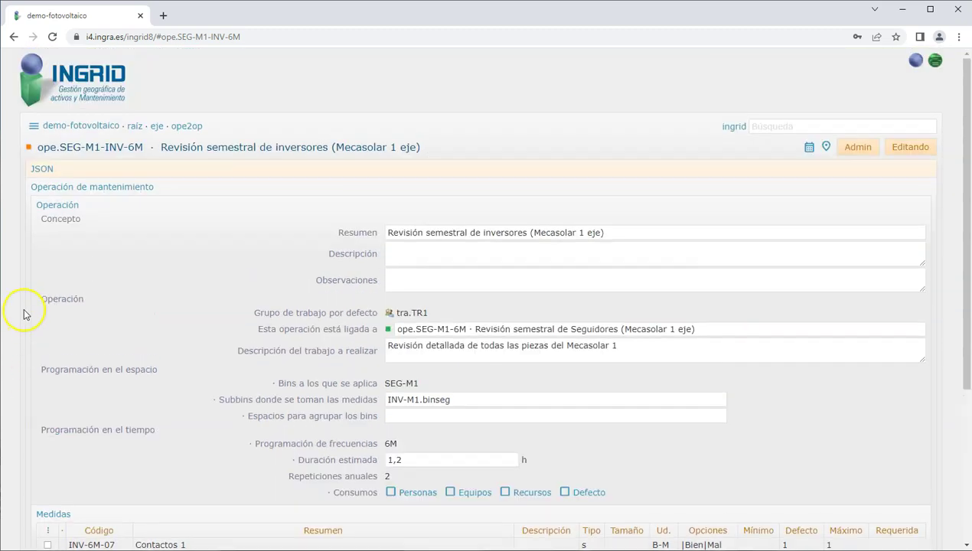
click(8, 257)
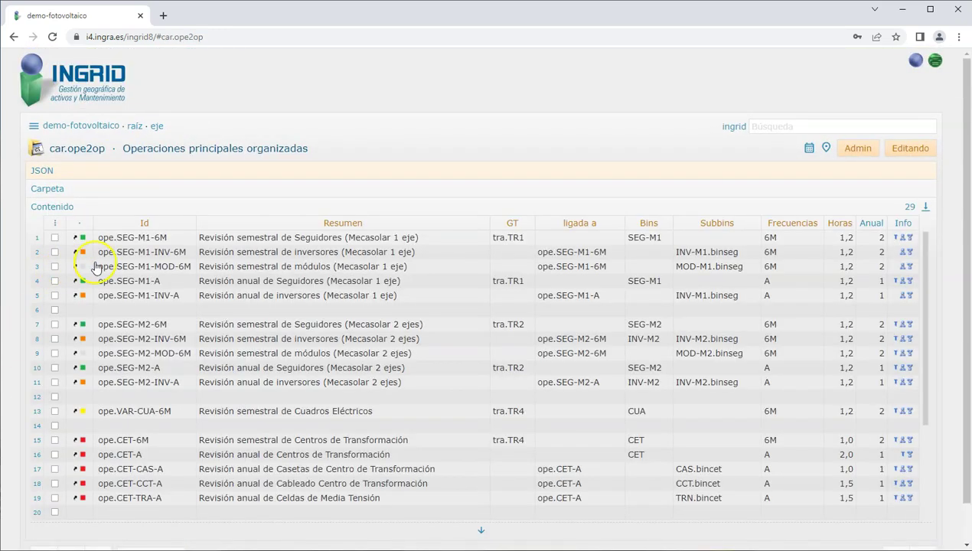
- Open the ope.SEG-M1-MOD-6M record, review its module measurements, and return to the operations list
click(80, 268)
scroll(21, 386, down, 3)
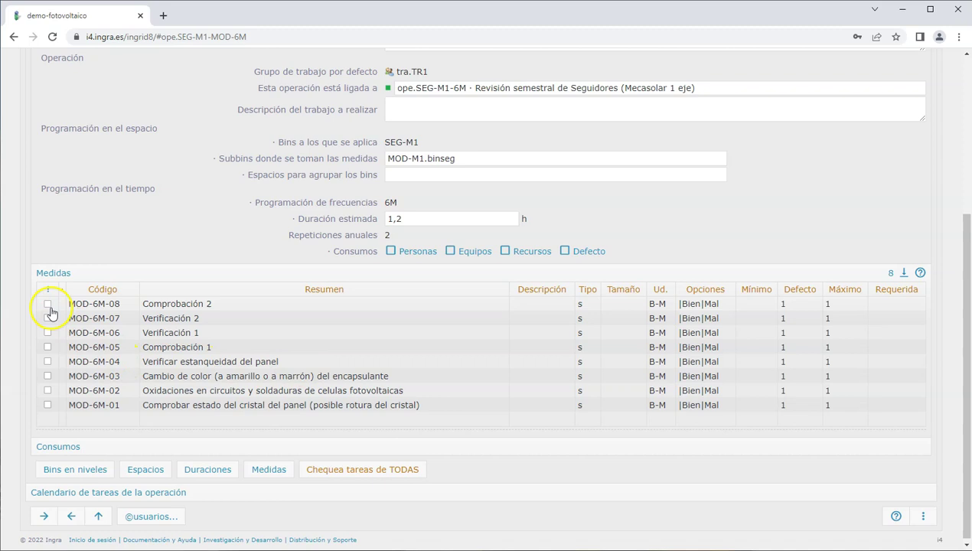
click(28, 289)
- Open the ope.SEG-M1-6M record, review its applicable bins, frequency and tracker measurements, and return to the operations list
click(87, 242)
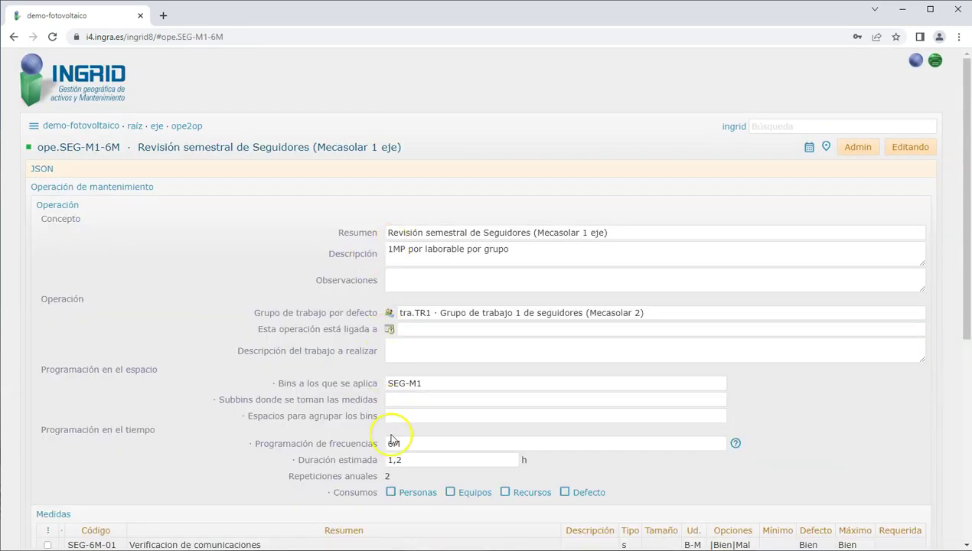
click(372, 379)
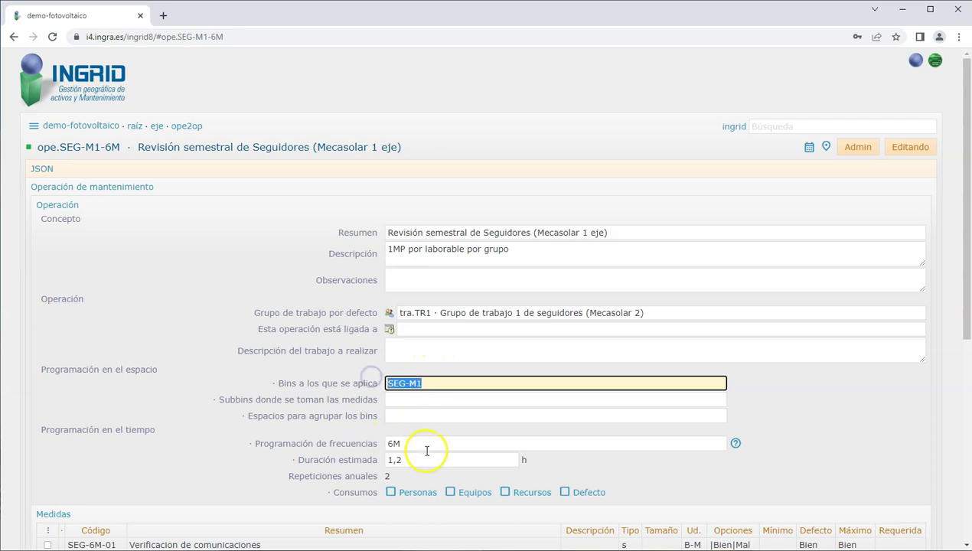
click(383, 442)
scroll(272, 444, down, 1)
scroll(275, 447, down, 2)
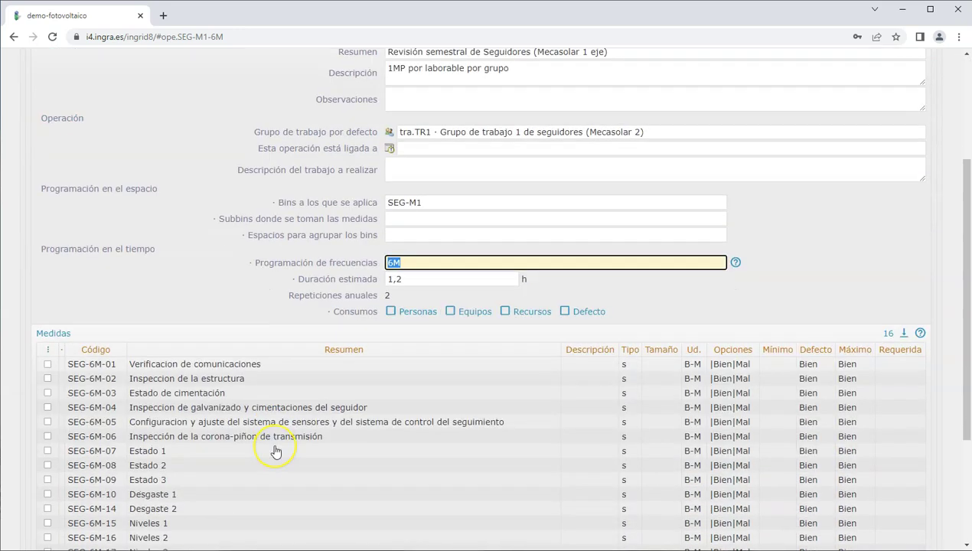
scroll(276, 452, down, 1)
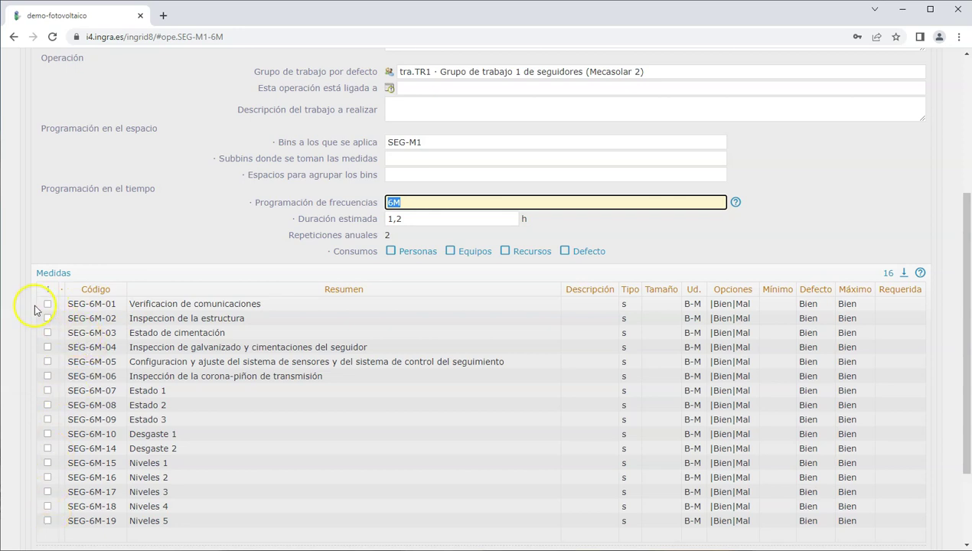
key(alt+Left)
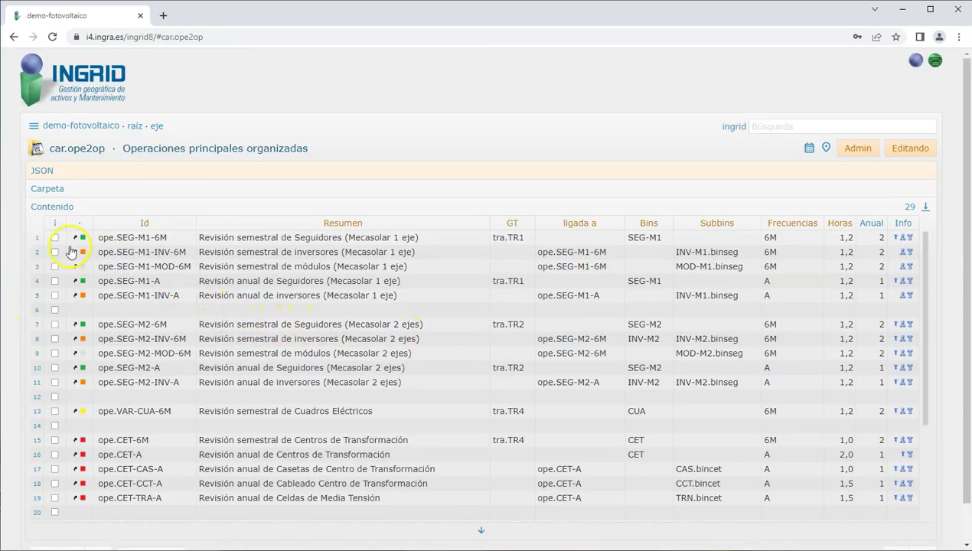
- Open preventive task tarpre.SEG-M1.20-01A01.ope.SEG-M1-6M.0001 from the Datos de ejemplo folder and collapse its work group's task calendar
right_click(65, 281)
key(alt+Left)
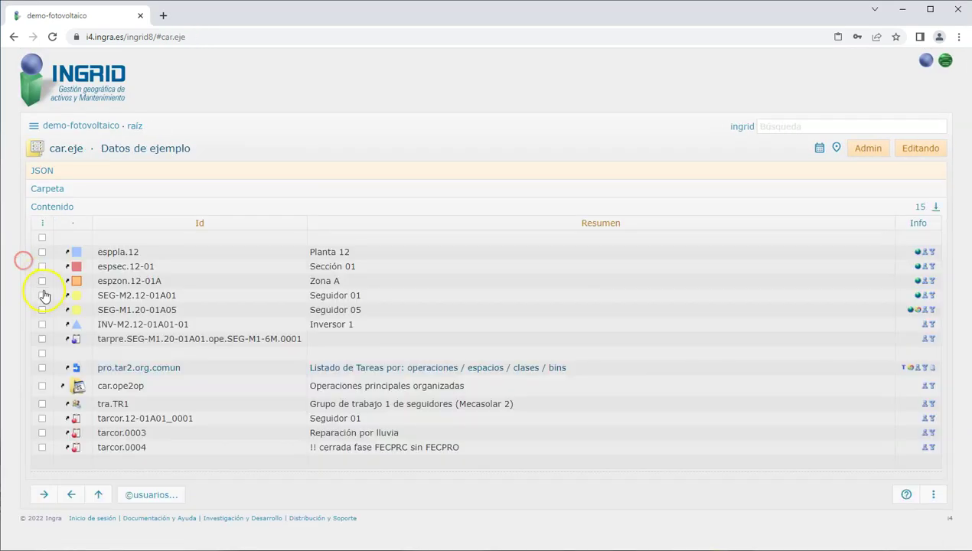
click(78, 340)
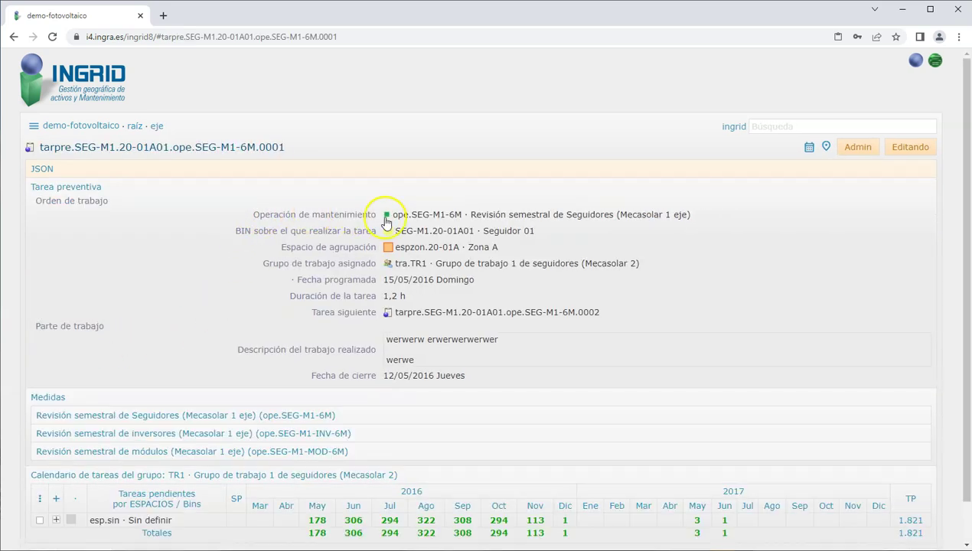
click(218, 475)
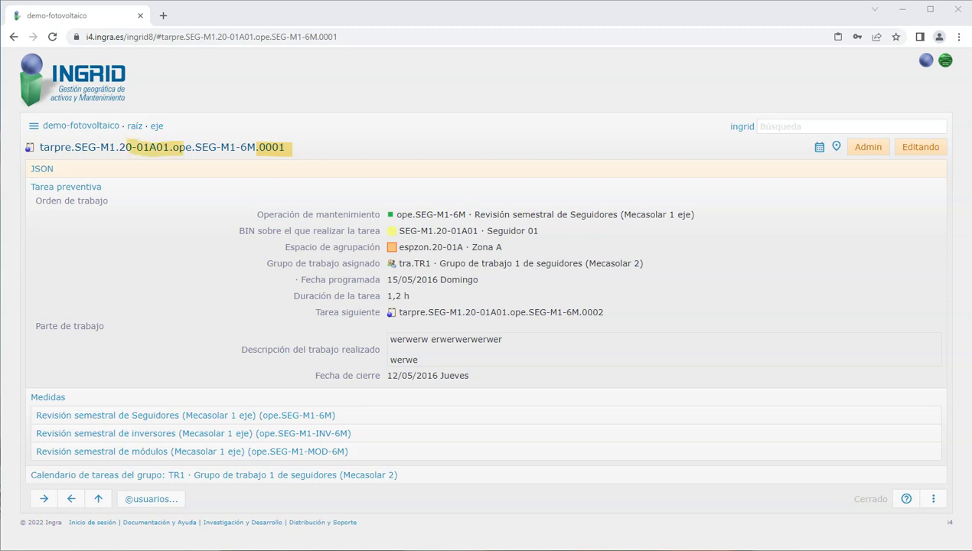
- Expand the task's tracker, inverter and module revision measurements and view all three tables
click(159, 417)
scroll(137, 452, down, 3)
click(144, 448)
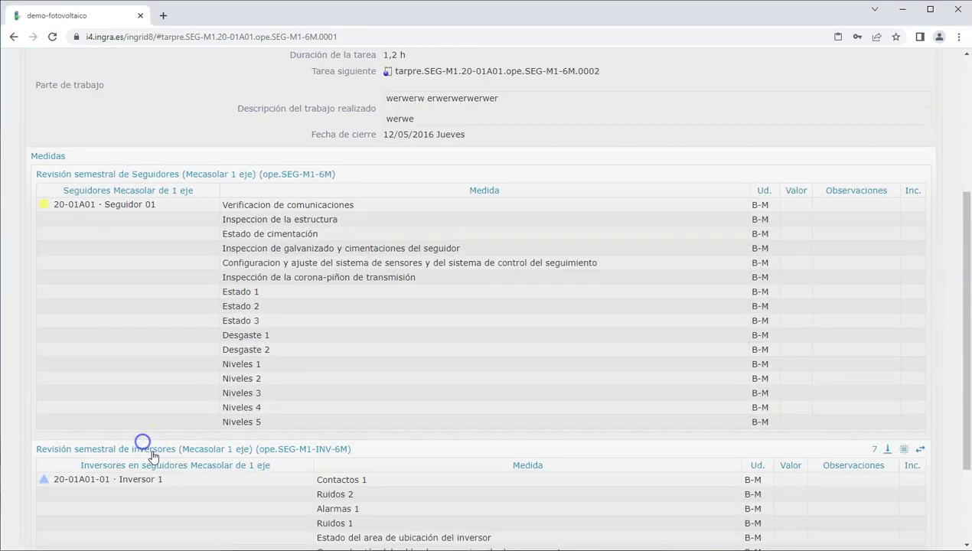
scroll(161, 456, down, 2)
click(180, 462)
scroll(226, 416, down, 1)
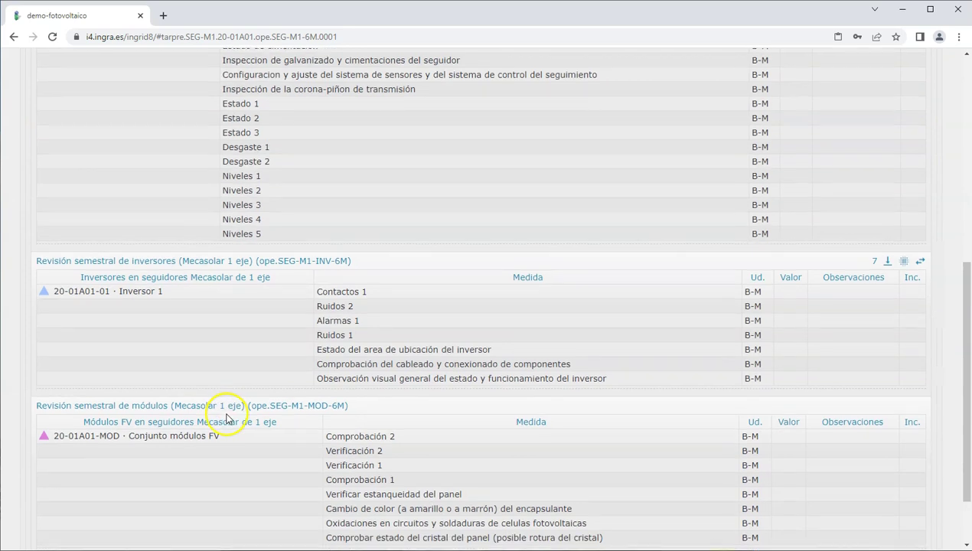
scroll(227, 418, down, 1)
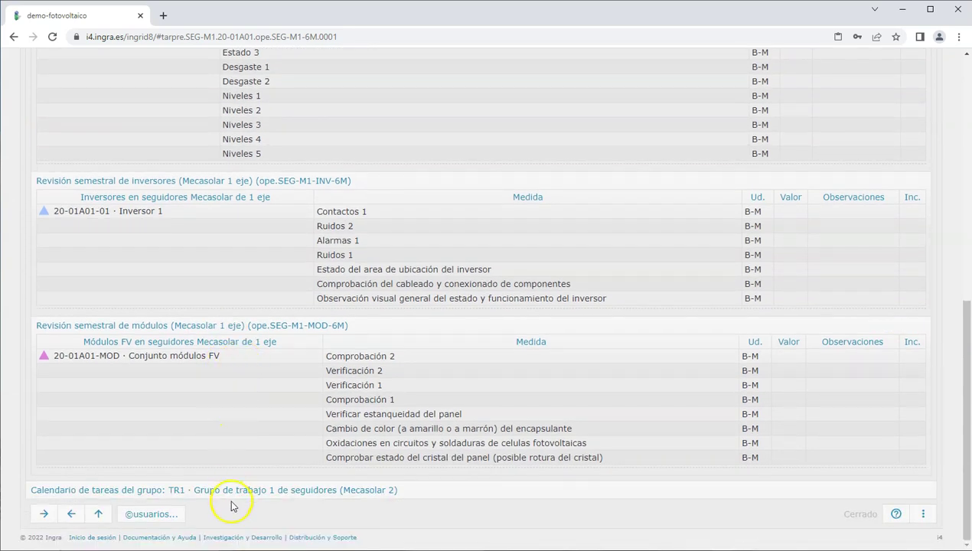
- Examine which elements and value columns the task's measurement tables cover, collapsing and re-expanding the inverter revision
scroll(224, 238, up, 3)
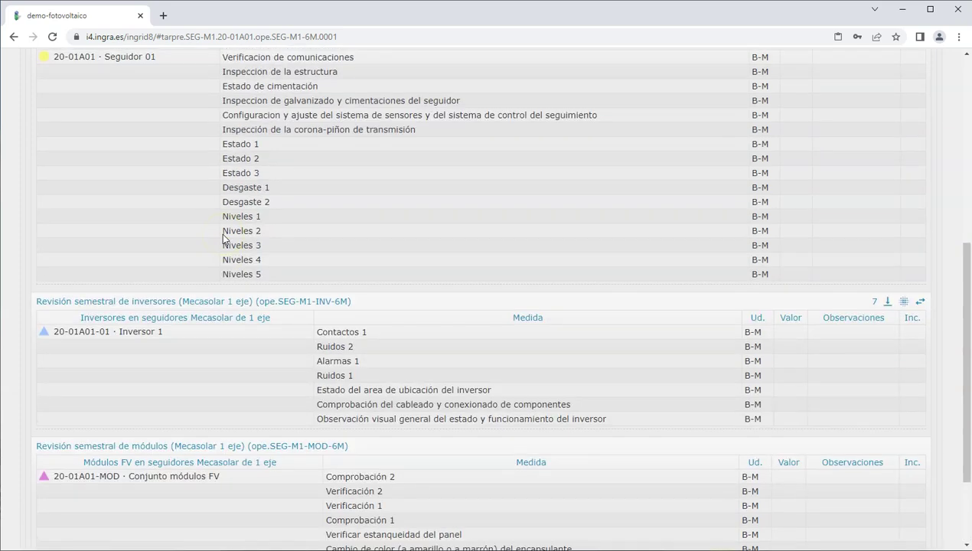
scroll(224, 238, up, 2)
click(224, 235)
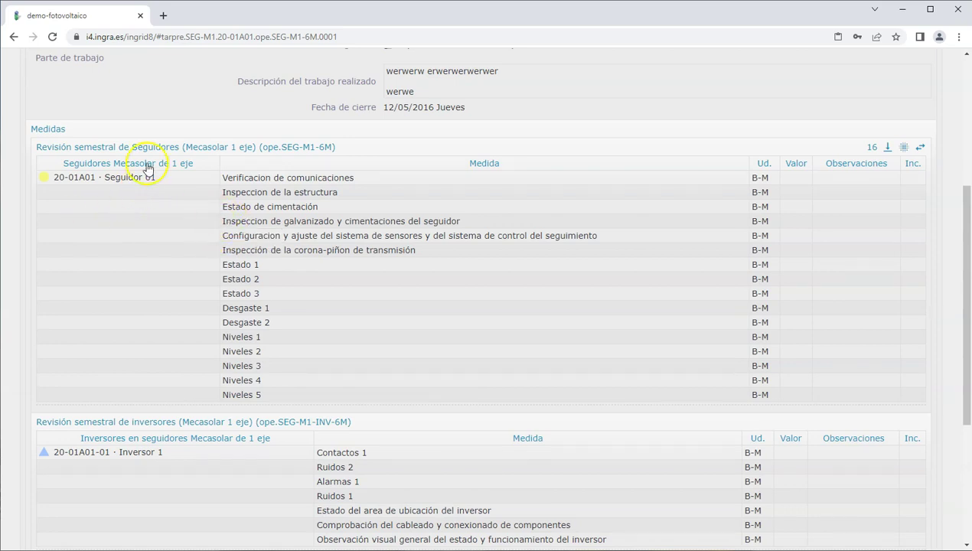
scroll(148, 167, down, 2)
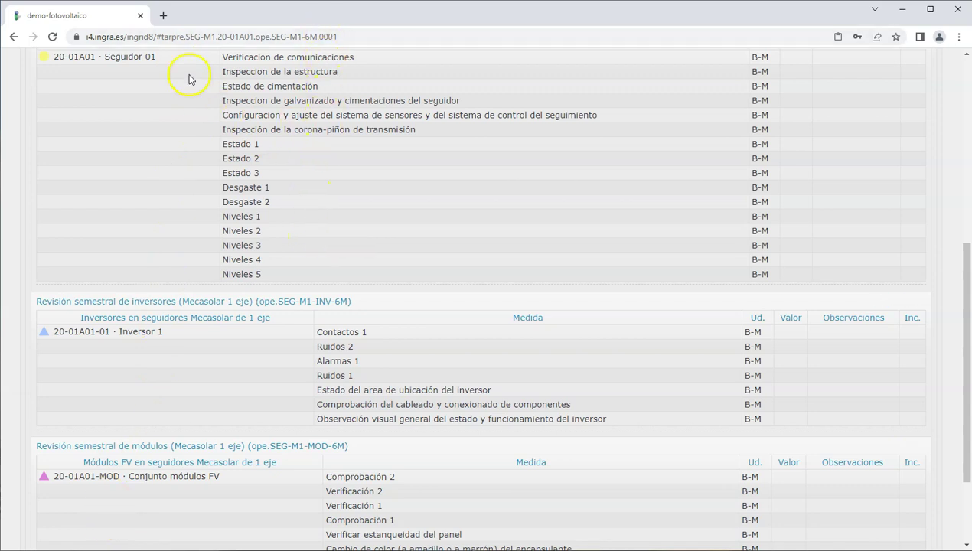
scroll(701, 130, up, 2)
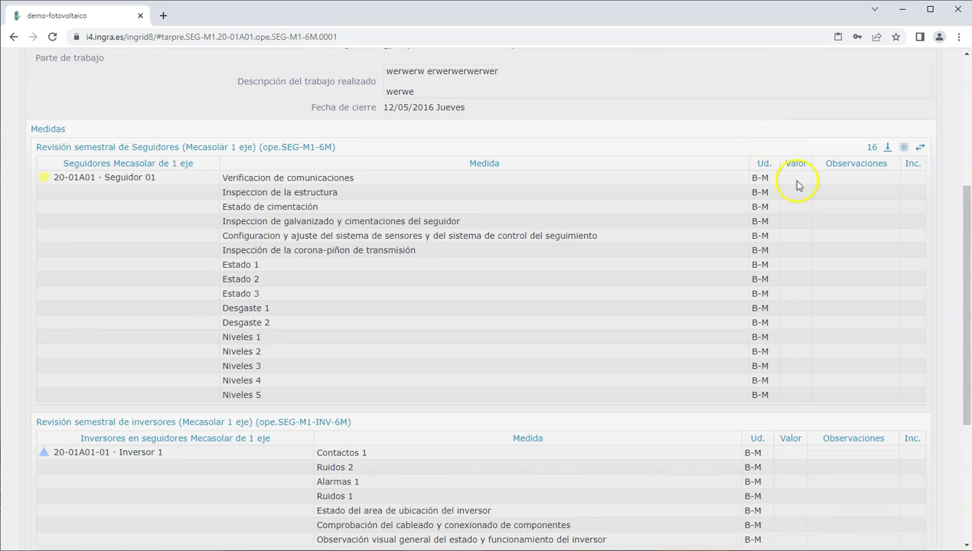
scroll(796, 153, down, 1)
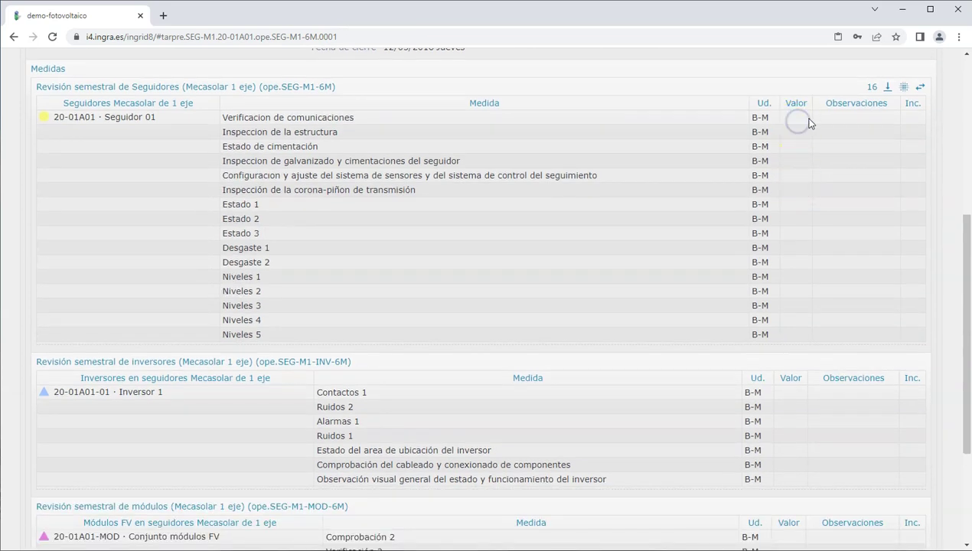
scroll(321, 276, down, 1)
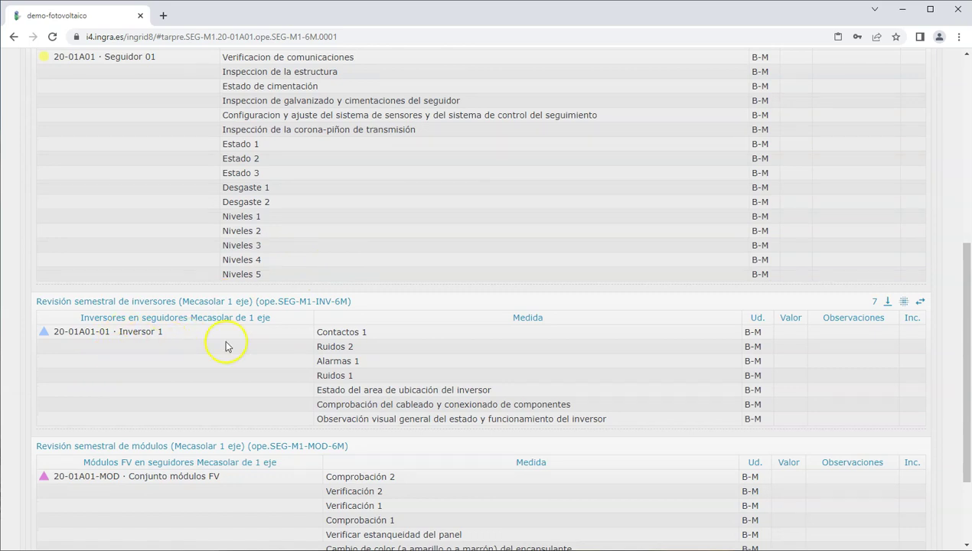
click(254, 303)
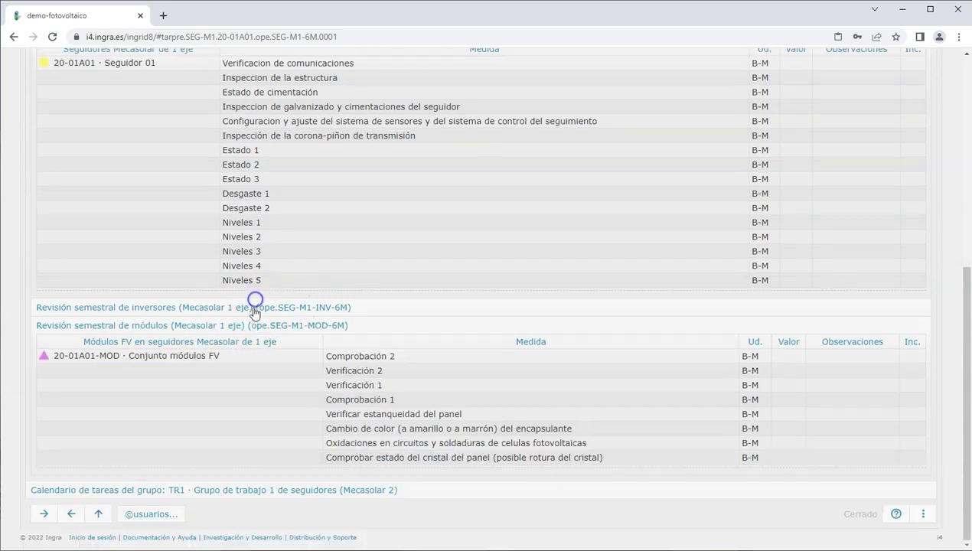
click(170, 309)
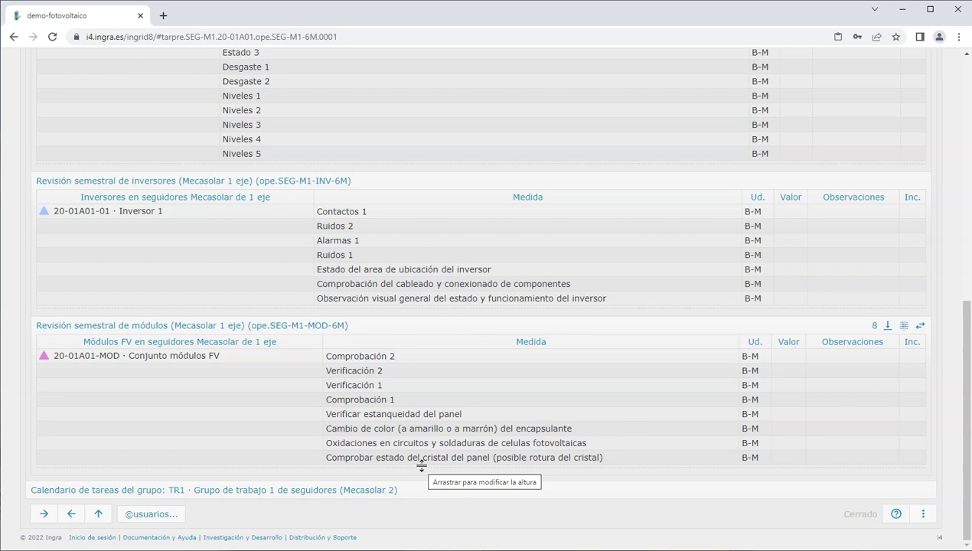
- Open the Datos de ejemplo folder from the root of the demo database
click(434, 458)
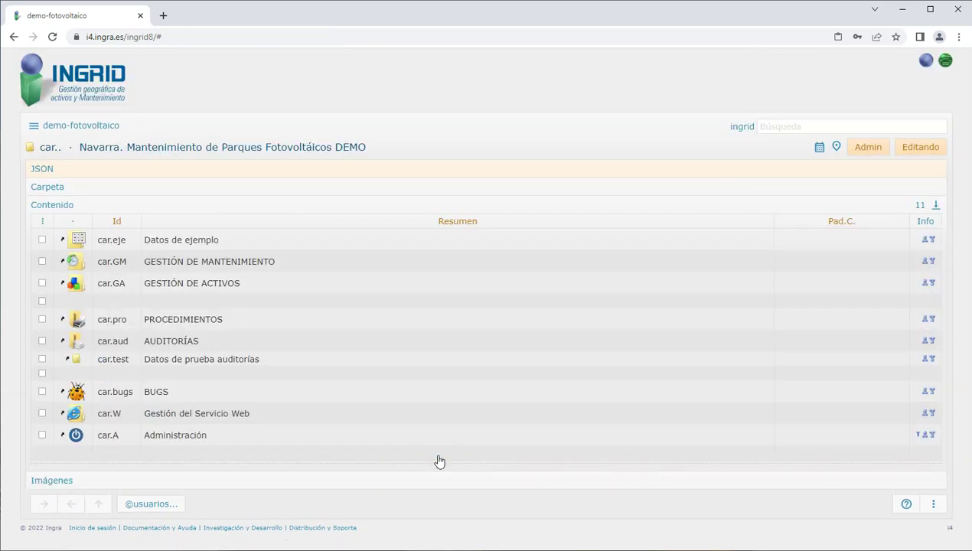
click(183, 289)
click(153, 281)
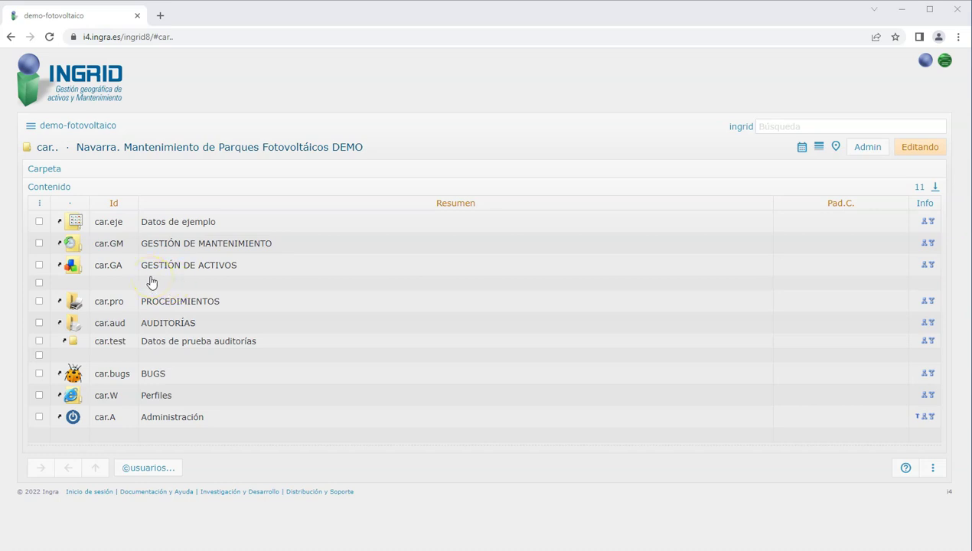
click(79, 225)
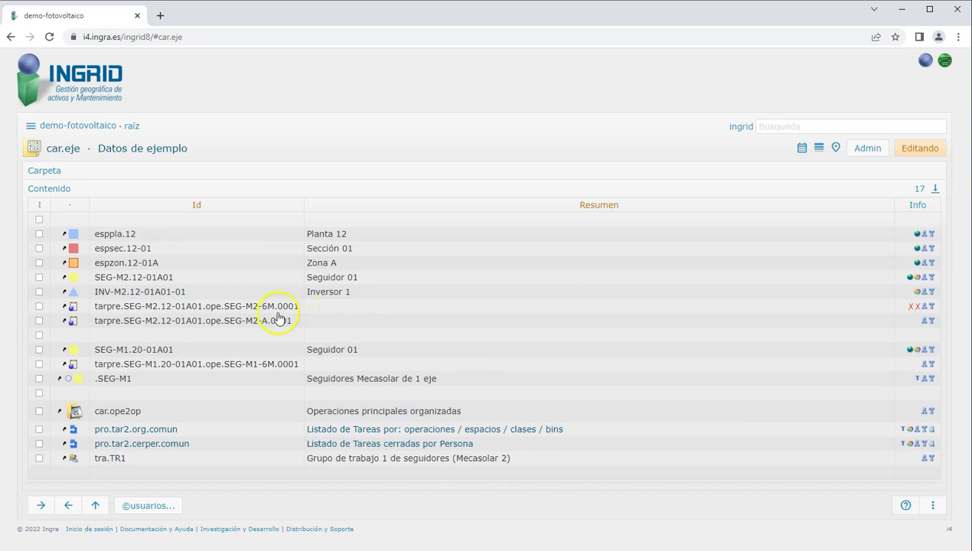
- Examine the operation, bin and sequence number parts of the task code tarpre.SEG-M2.12-01A01.ope.SEG-M2-6M.0001
double_click(155, 313)
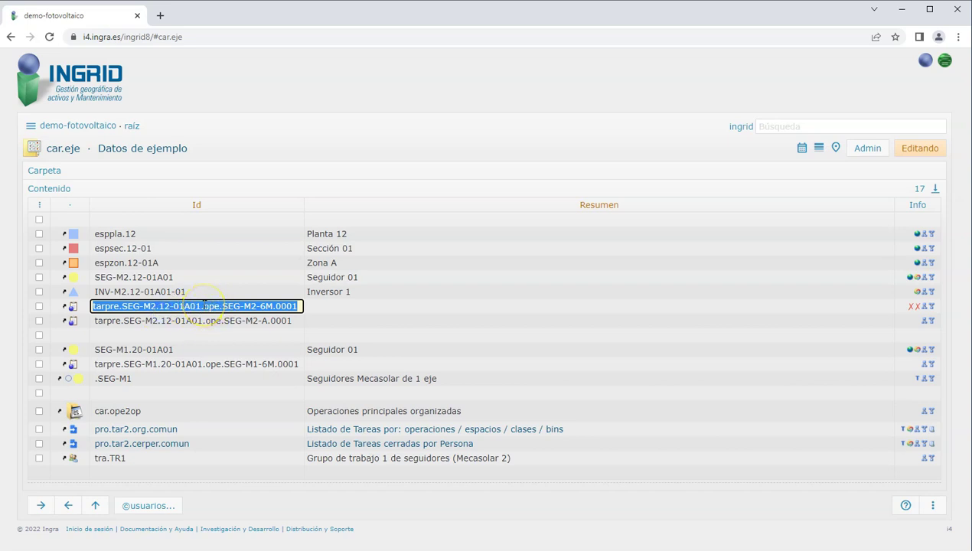
drag(203, 306, 272, 306)
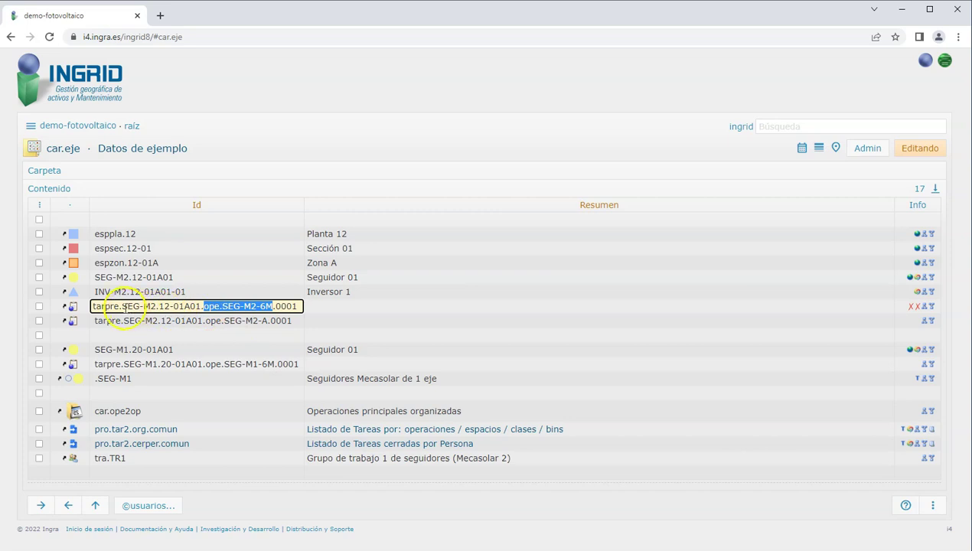
drag(121, 306, 183, 307)
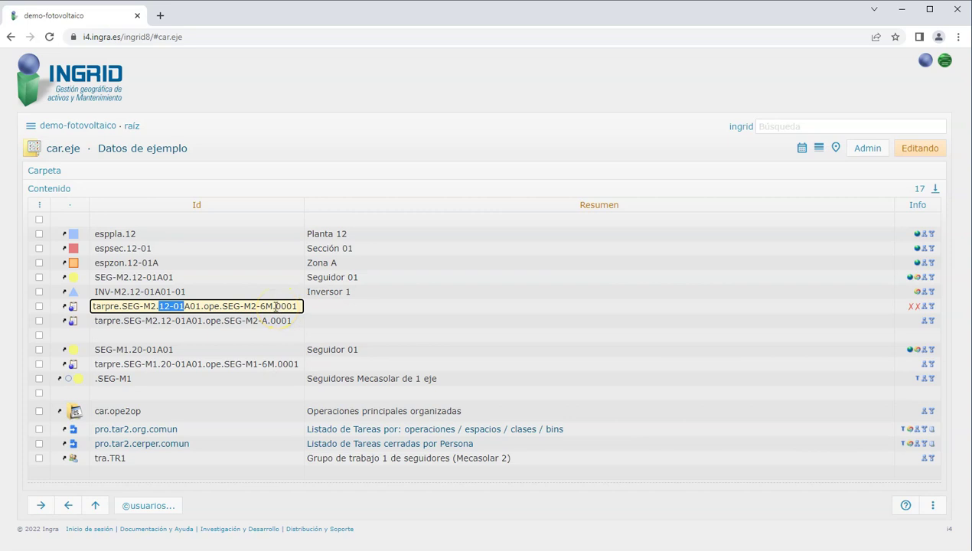
drag(276, 306, 299, 307)
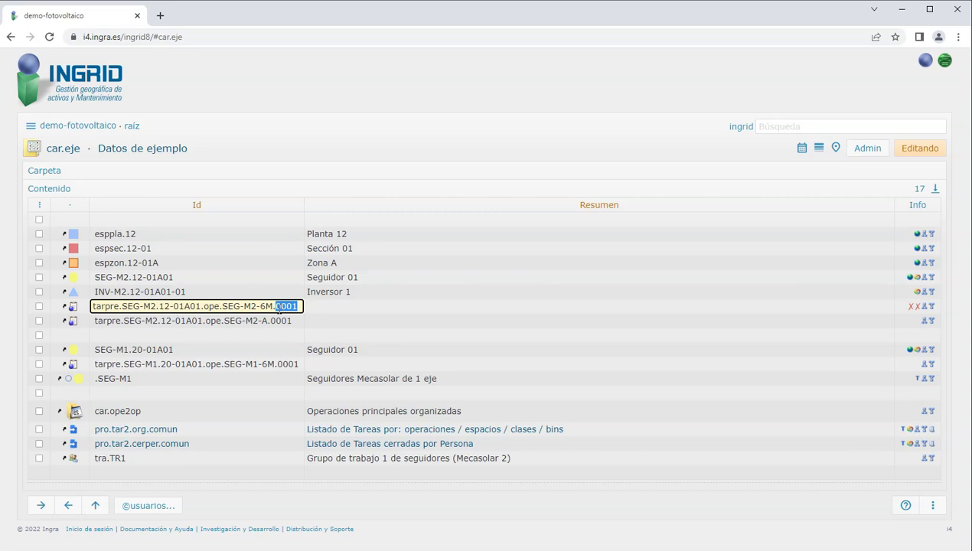
- Open task tarpre.SEG-M2.12-01A01.ope.SEG-M2-6M.0001, review its closing date, and go to its following task
click(74, 306)
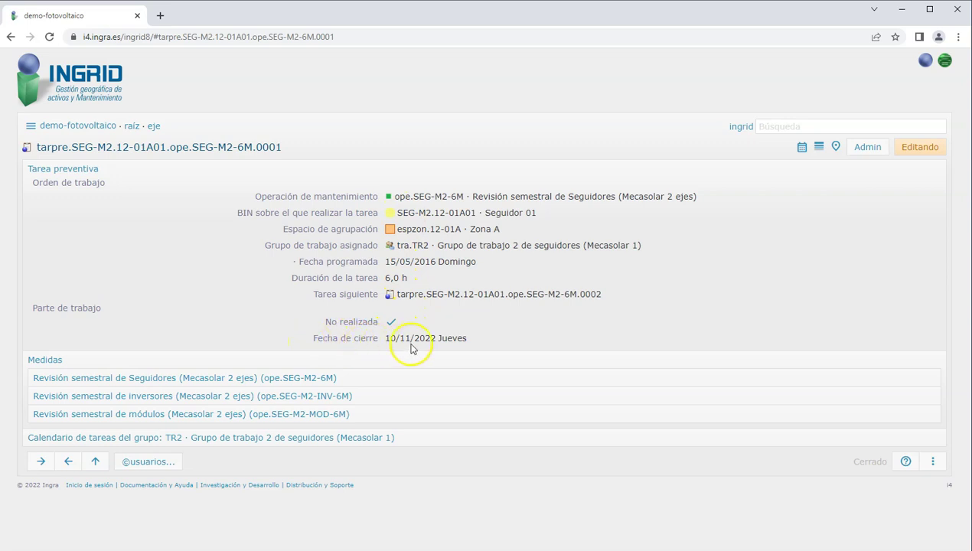
drag(390, 338, 431, 338)
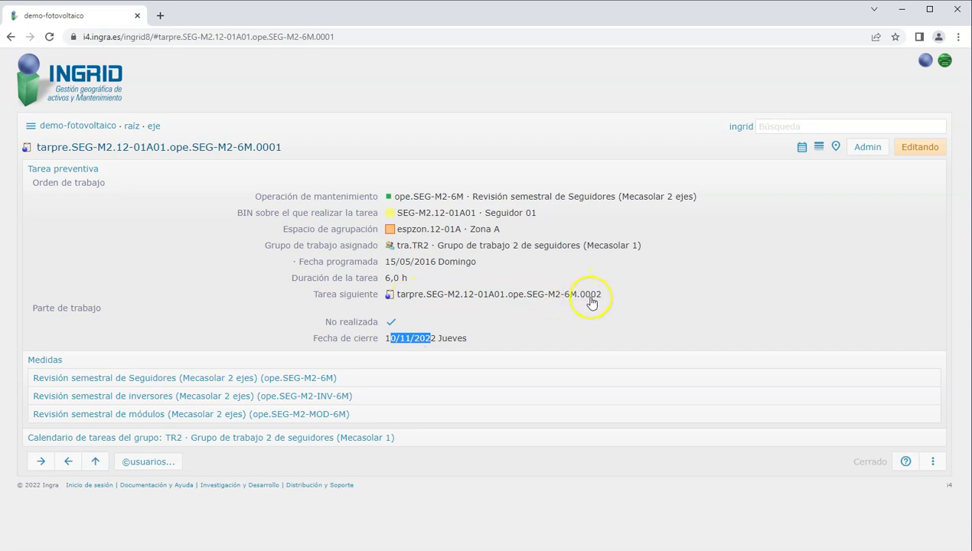
click(557, 295)
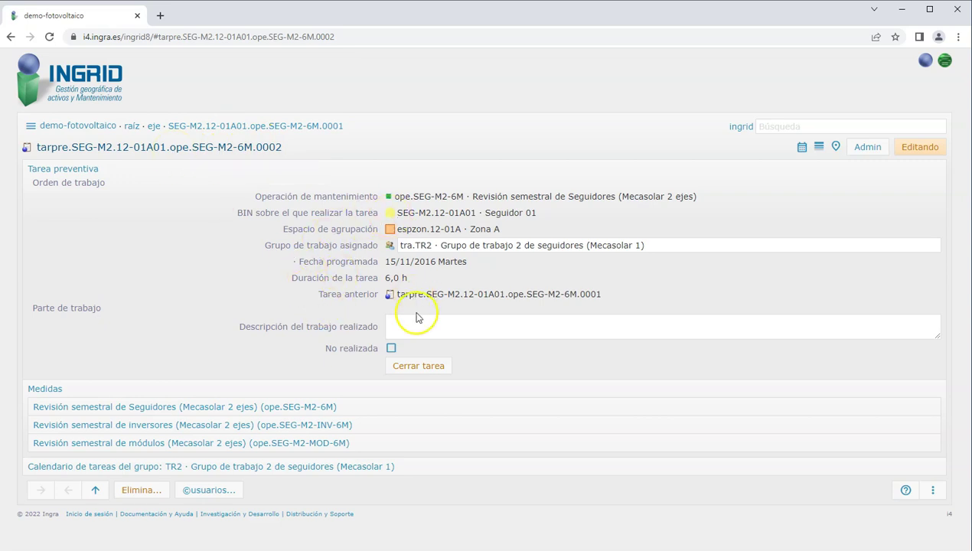
- Expand the tracker and inverter semiannual revisions of task 0002 and review which measures each element requires, collapsing and re-expanding the inverter revision
click(54, 406)
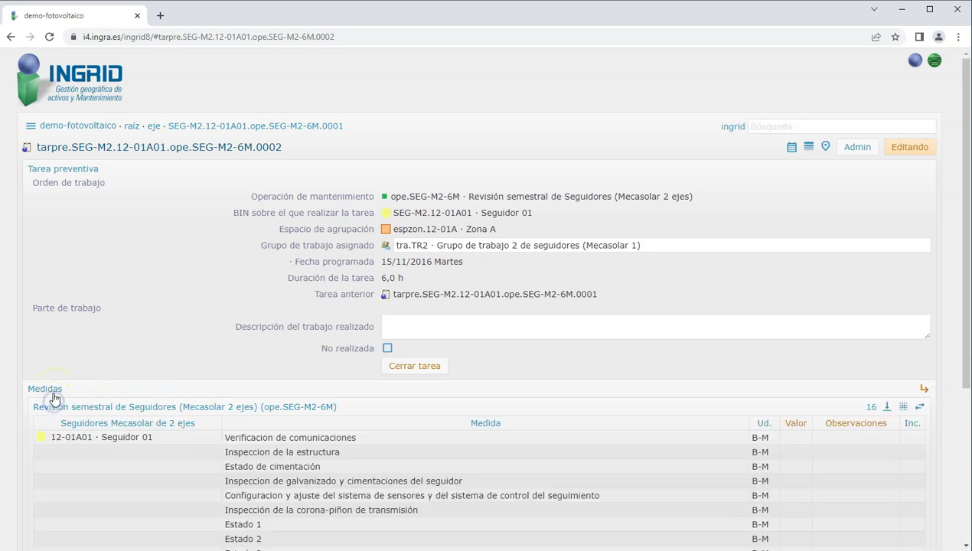
scroll(61, 373, down, 2)
click(81, 454)
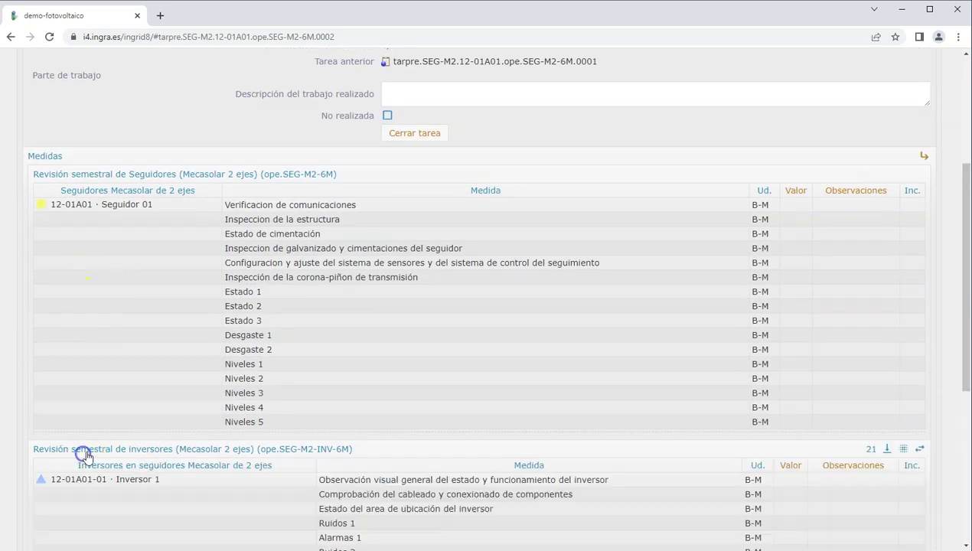
scroll(147, 320, down, 1)
scroll(148, 320, down, 2)
scroll(148, 320, up, 1)
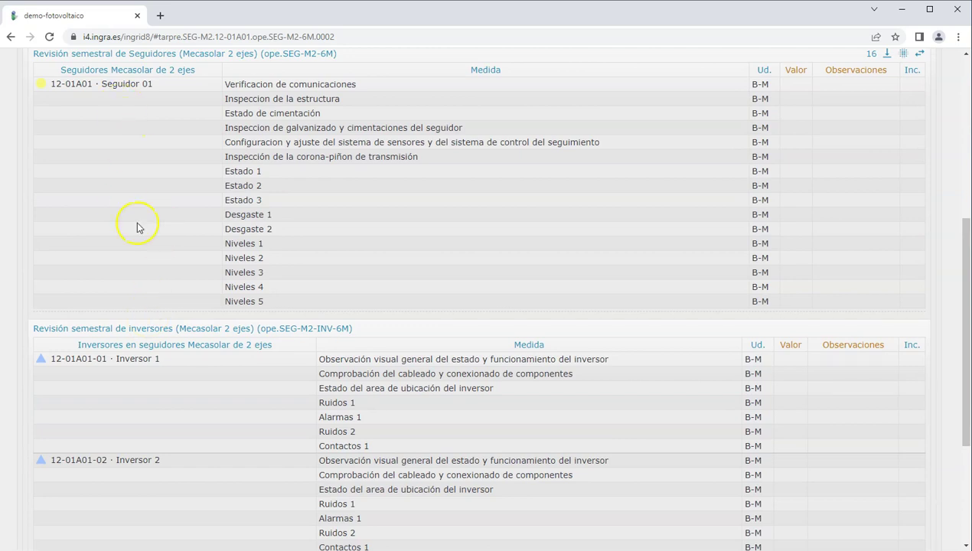
scroll(122, 314, down, 2)
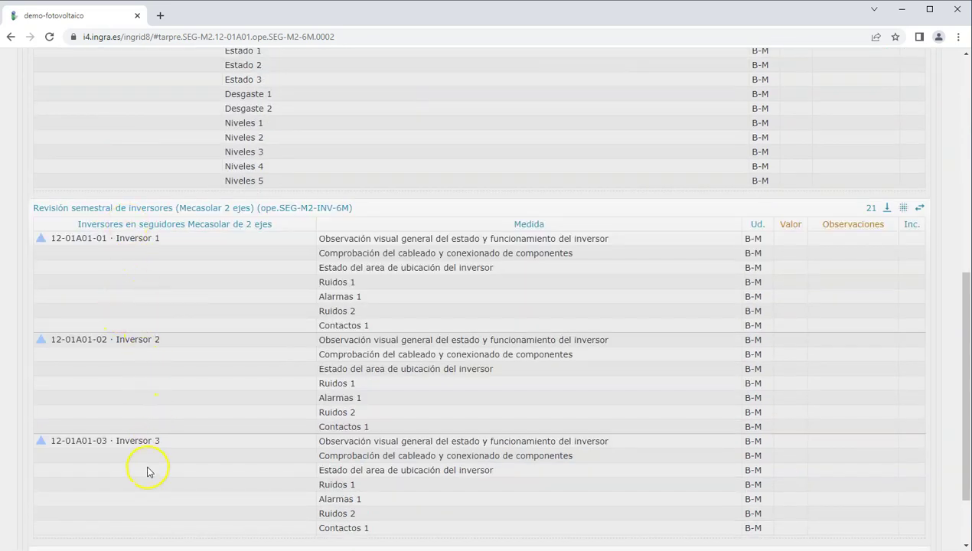
click(123, 207)
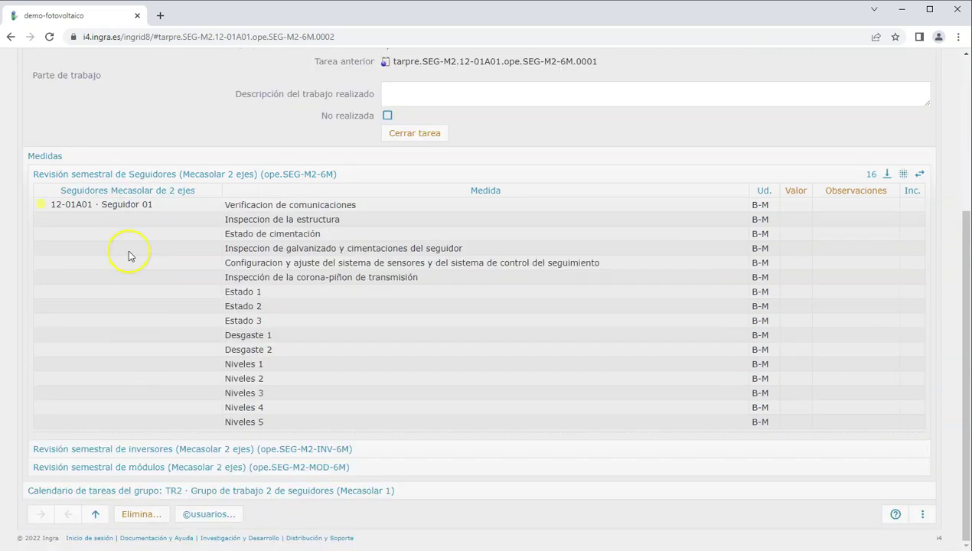
click(120, 450)
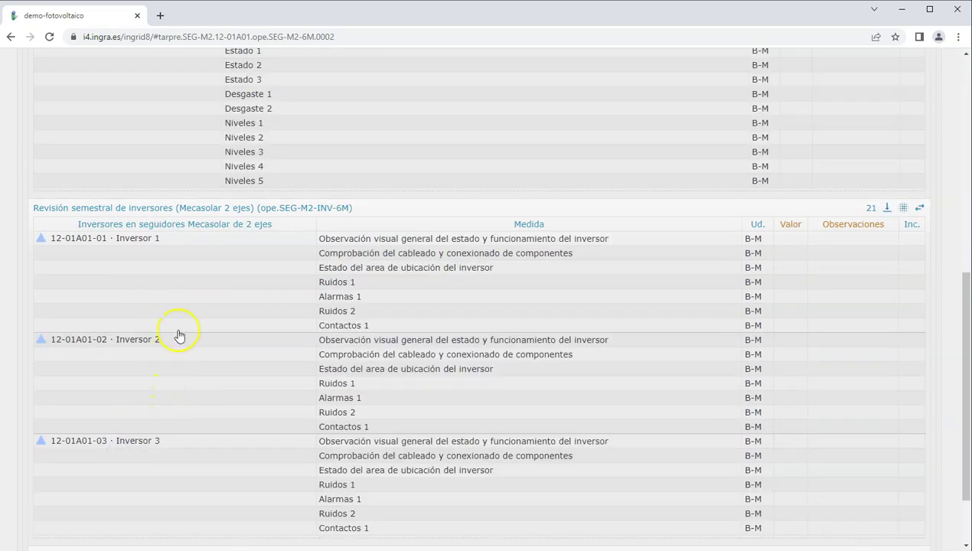
- Set the value to Bien for the first five Seguidor 01 measures, from Verificacion de comunicaciones to Configuracion y ajuste
scroll(770, 225, up, 3)
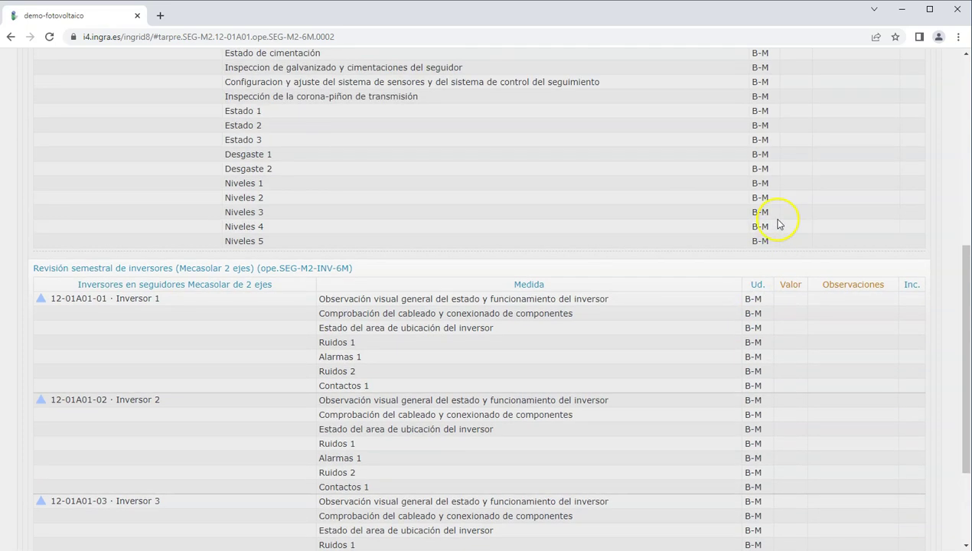
scroll(785, 219, up, 1)
click(799, 205)
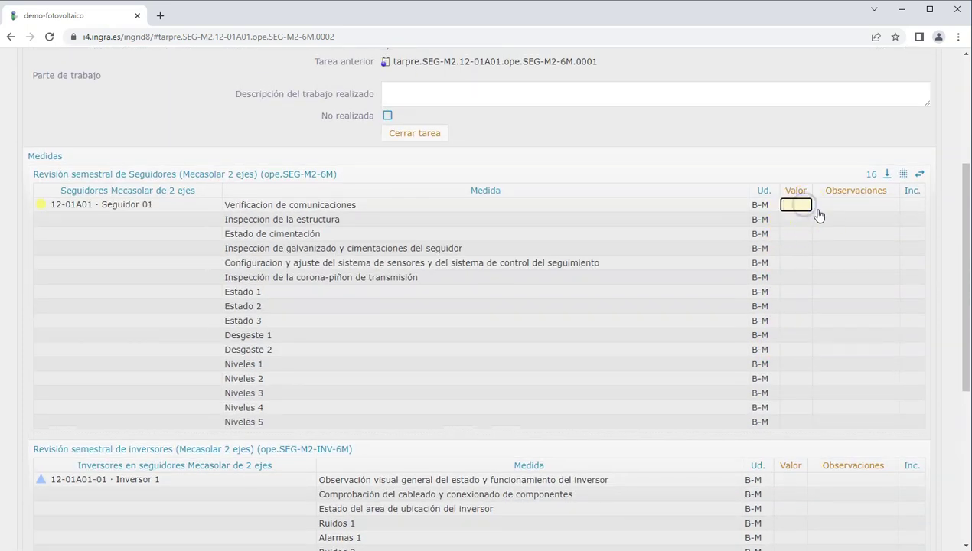
text(b)
key(Return)
text(b)
key(Return)
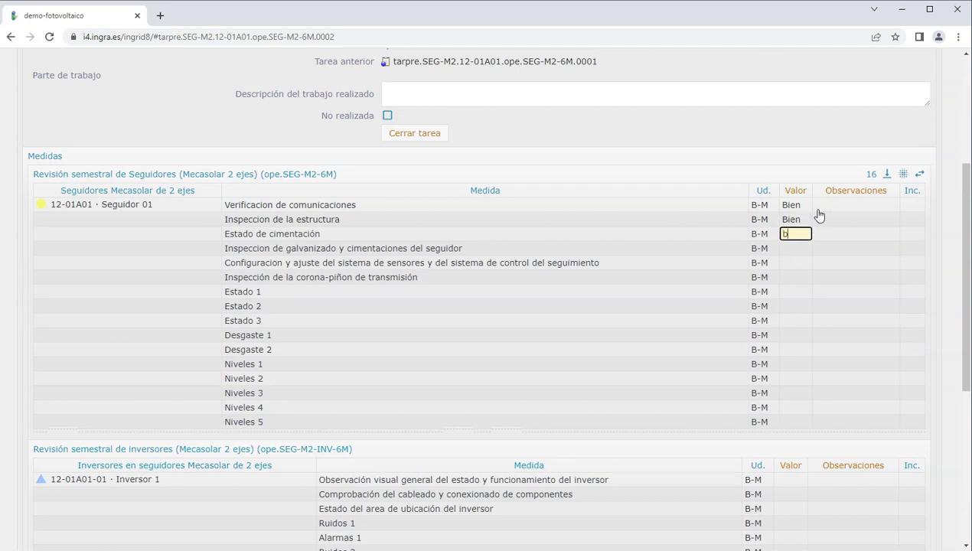
text(b)
key(Return)
text(b)
key(Return)
key(Return)
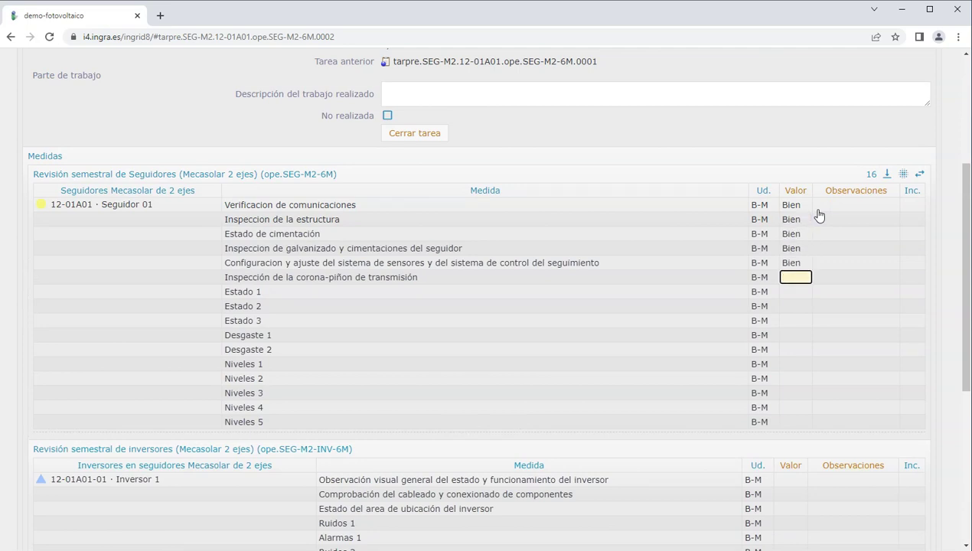
- Rate Inspección de la corona-piñon de transmisión as Mal and add "observacion" as its observation
text(m)
key(Return)
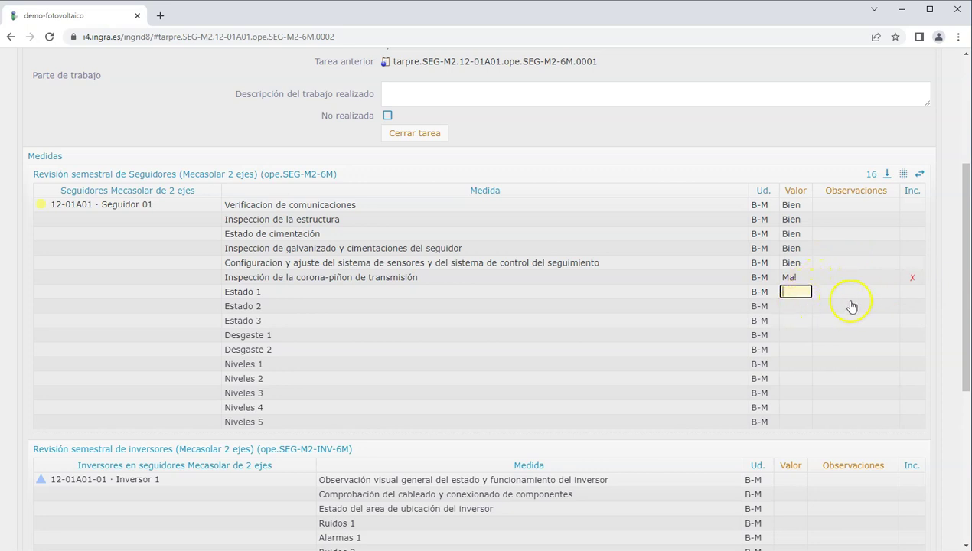
click(838, 277)
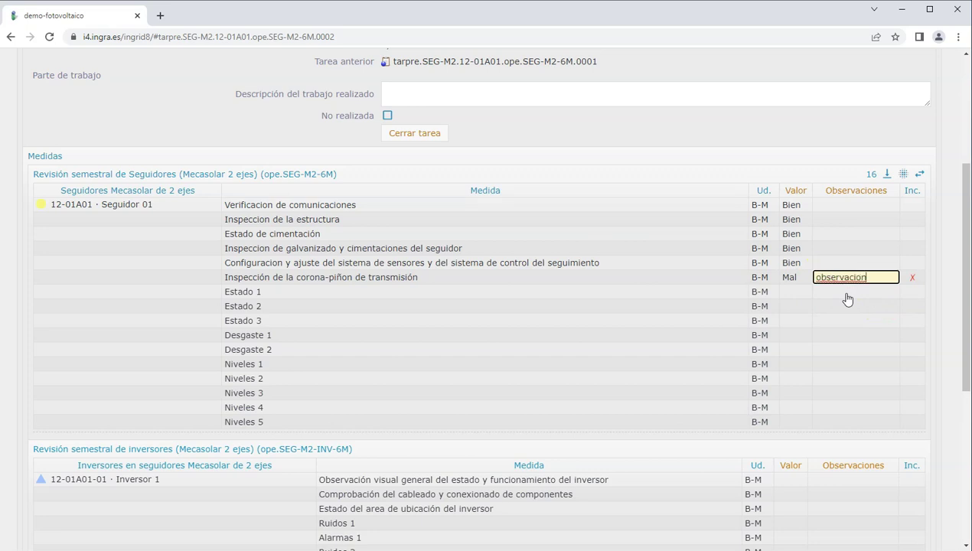
key(Return)
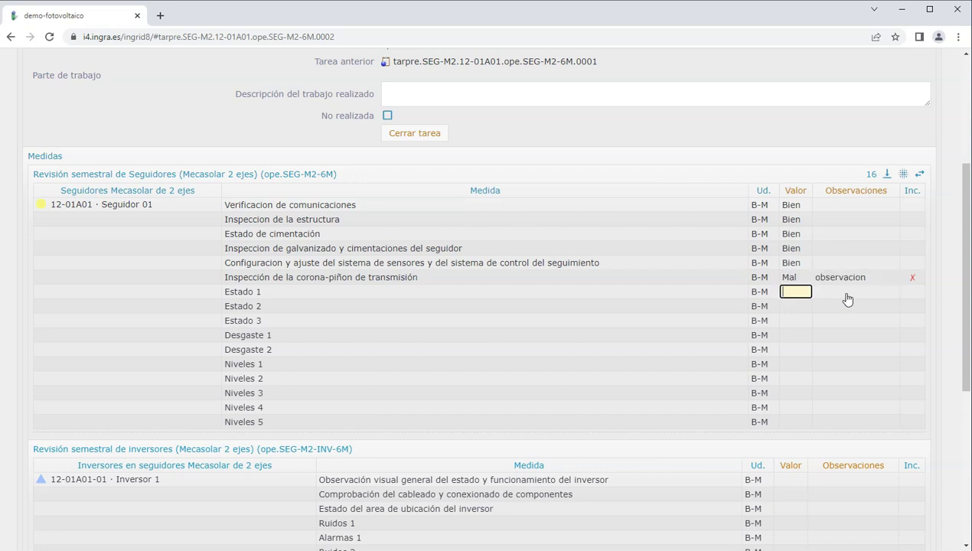
- Rate Estado 1 as Bien, flag it with a manual incident, and add the observation "fallo leve"
click(795, 290)
text(Bien)
key(Return)
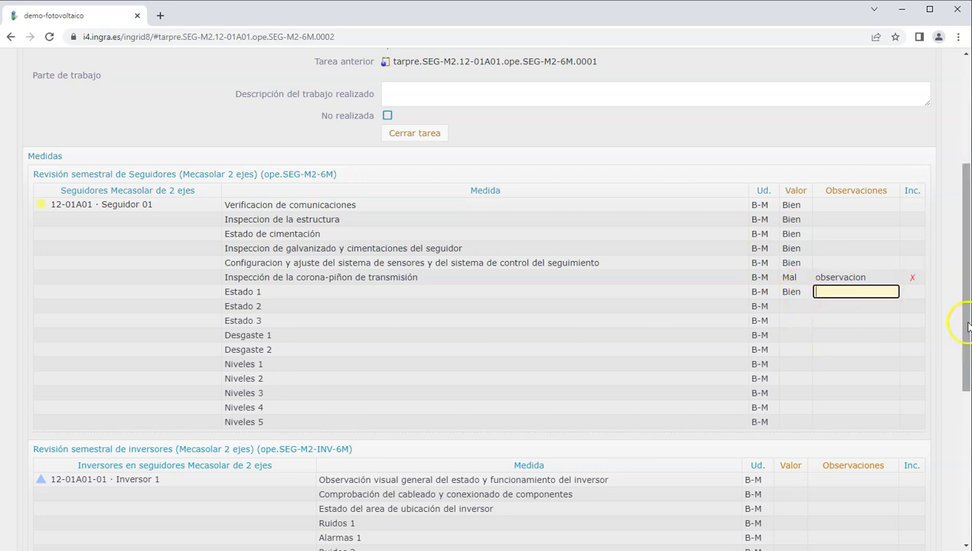
click(913, 295)
click(913, 295)
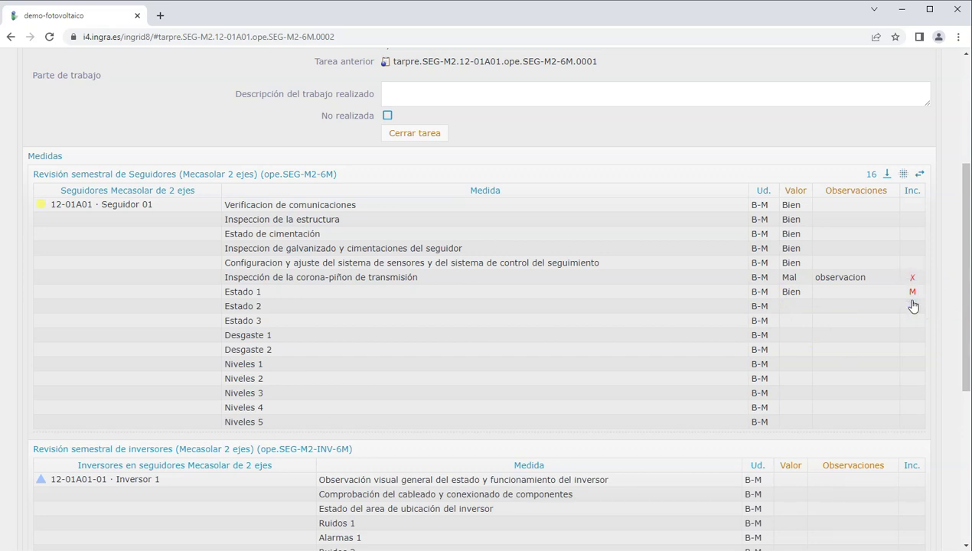
click(877, 294)
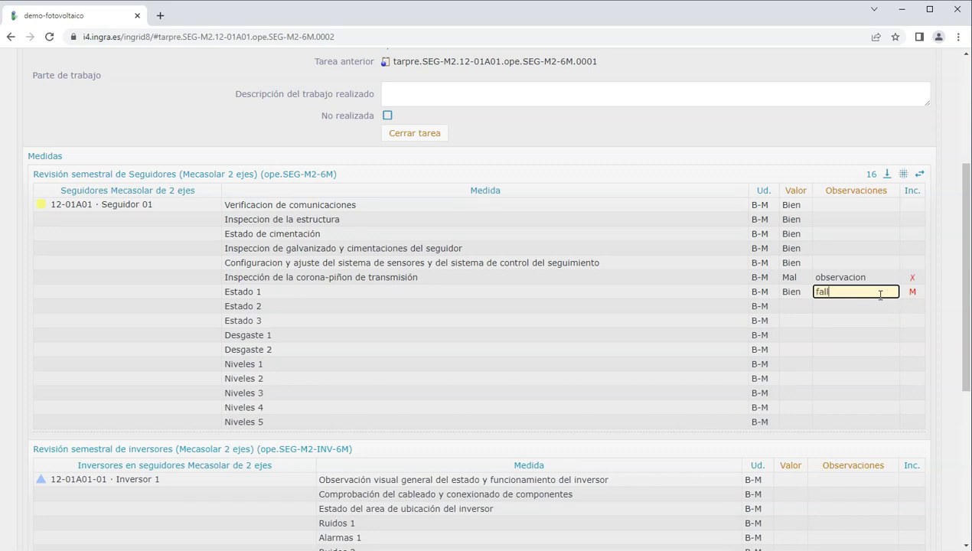
key(Return)
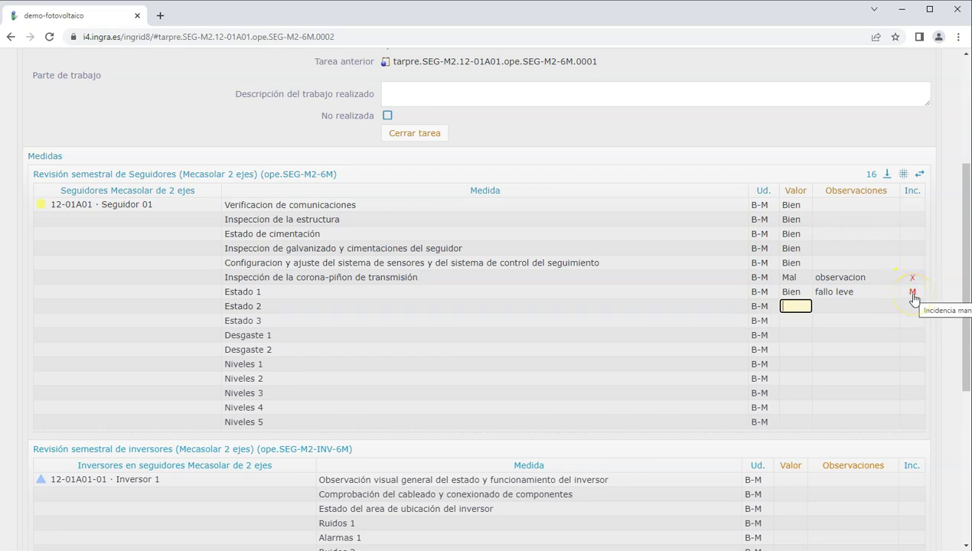
click(913, 295)
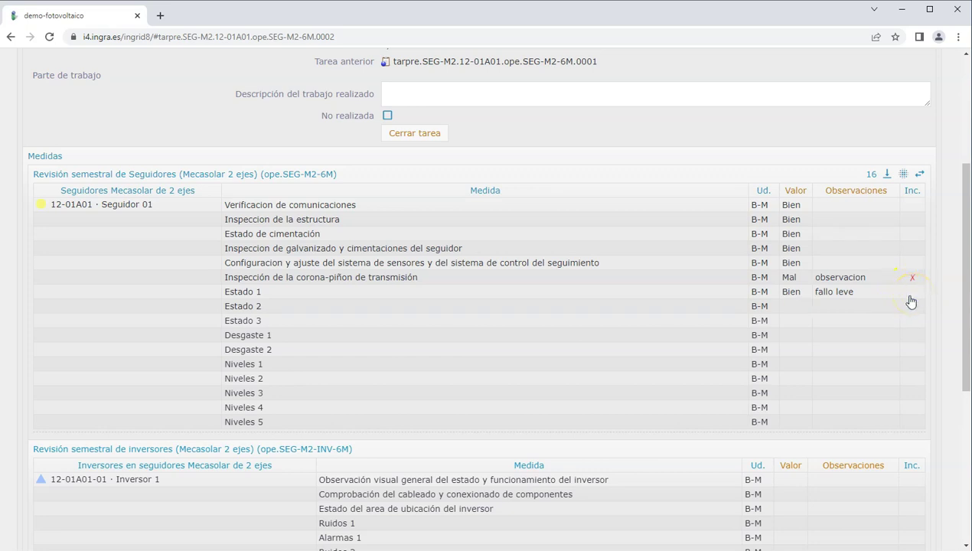
click(911, 297)
- Set the value to Bien for the remaining Seguidor 01 measures, from Estado 2 through Niveles 5
click(803, 306)
text(b)
key(Return)
text(b)
key(Return)
text(b)
key(Return)
text(b)
key(Return)
key(b)
key(Return)
key(b)
key(Return)
key(b)
key(Return)
key(b)
key(Return)
text(b)
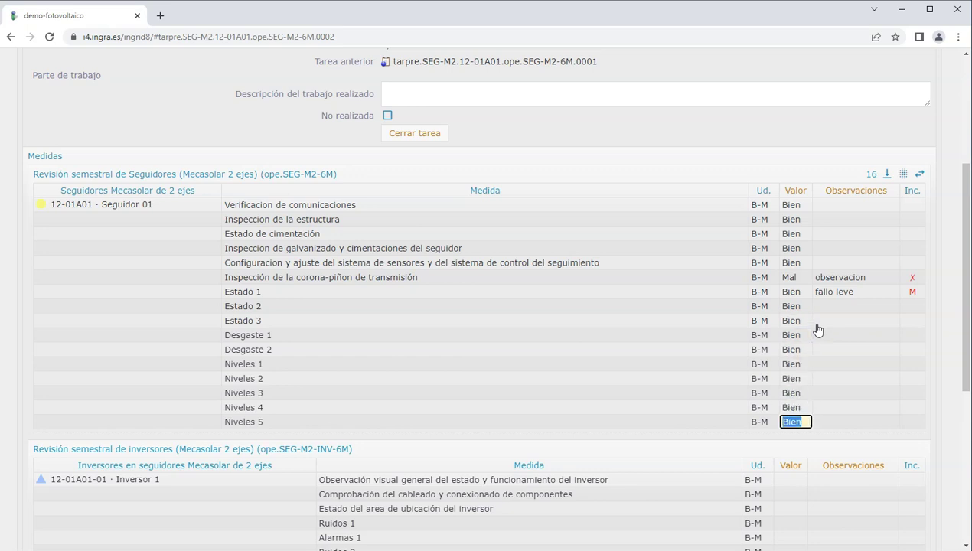
key(Return)
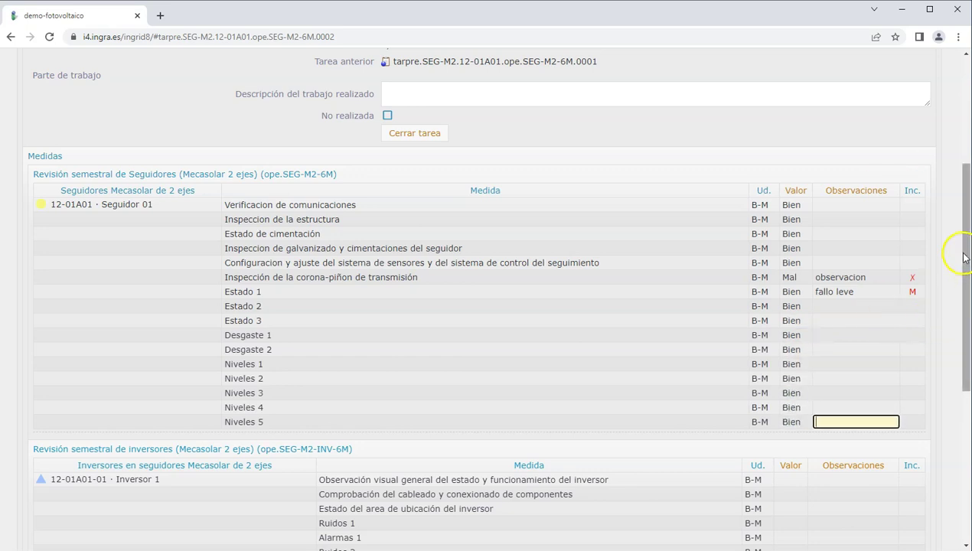
- Fill all the task's measures, including those of the inverters and modules, with the default value Bien
drag(967, 238, 968, 254)
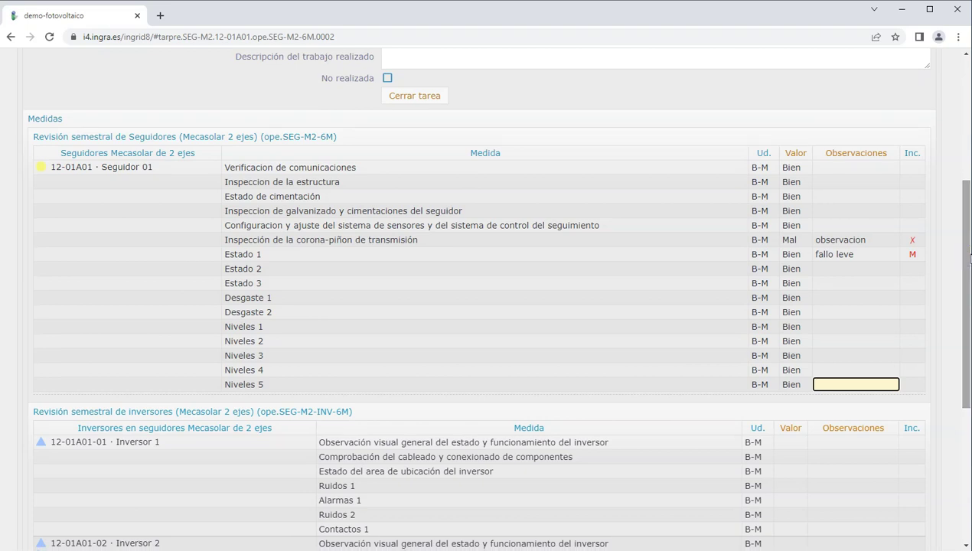
drag(967, 243, 967, 230)
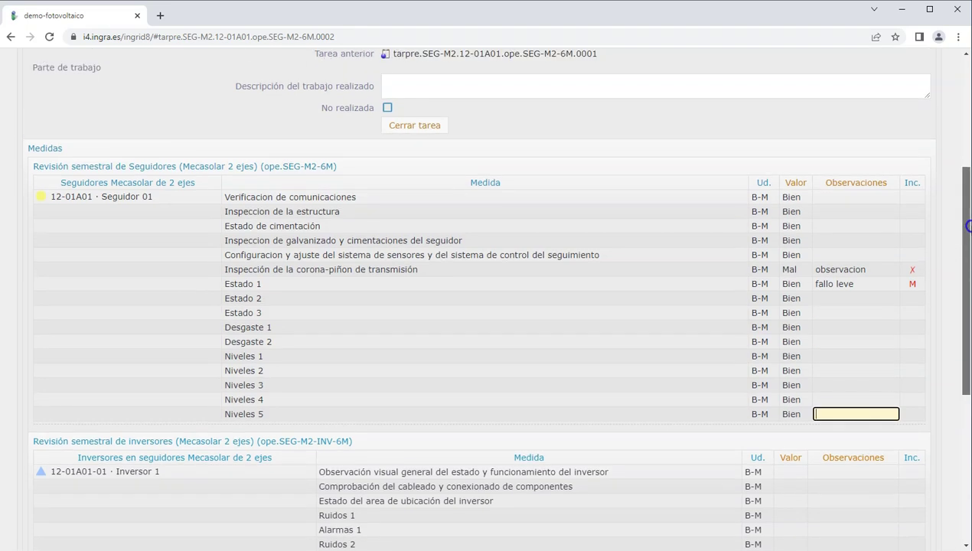
scroll(953, 402, down, 3)
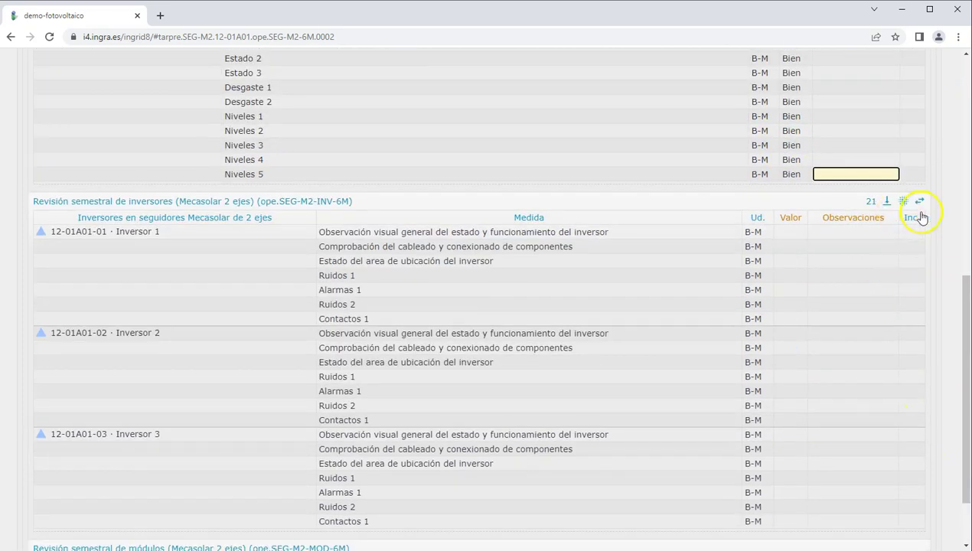
scroll(910, 260, up, 2)
scroll(853, 284, up, 1)
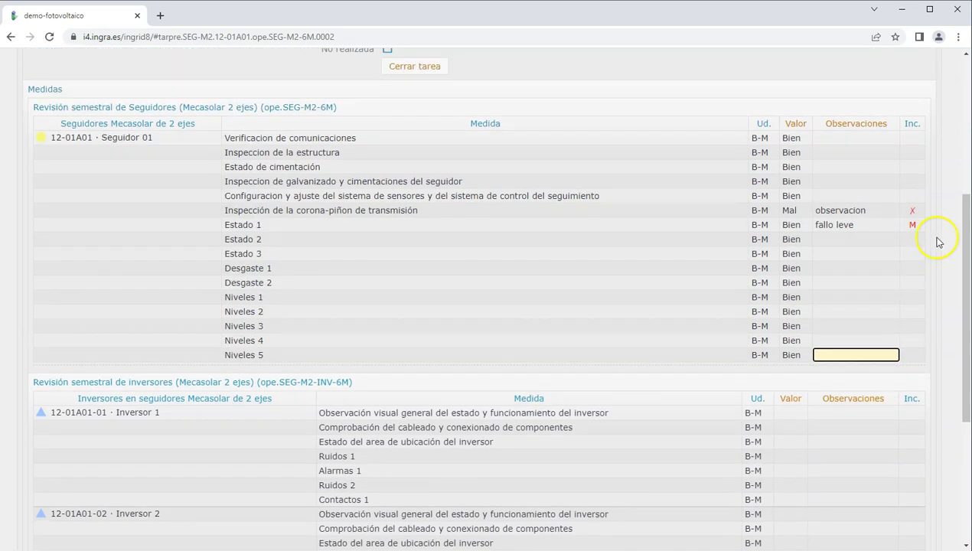
mouse_move(911, 94)
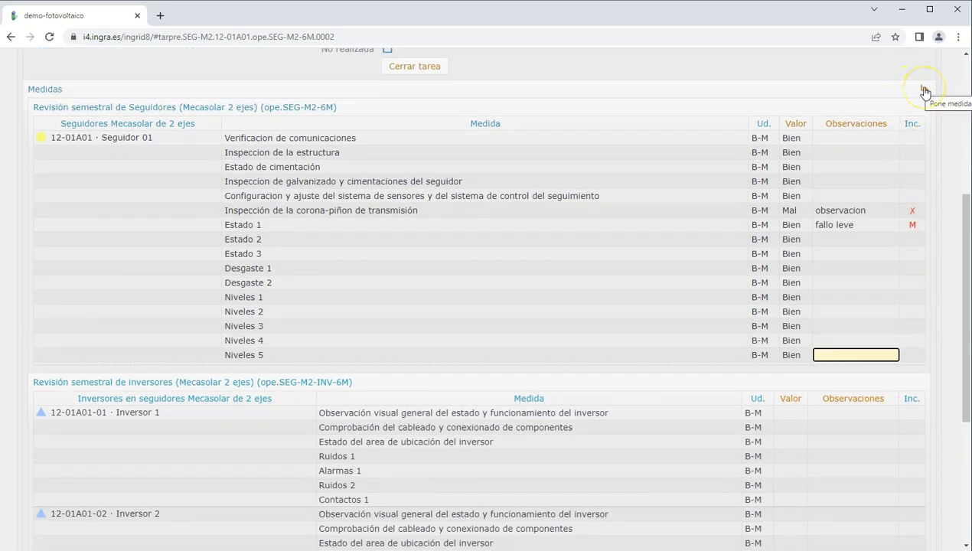
click(923, 91)
click(542, 331)
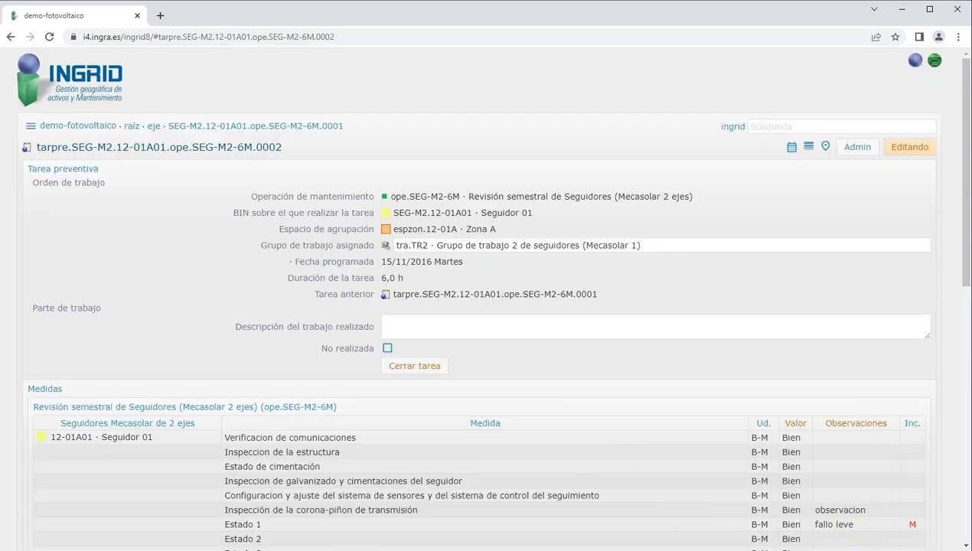
- Review the filled values in the tracker and inverter tables, and expand the semiannual module revision to check its measures
scroll(957, 326, down, 3)
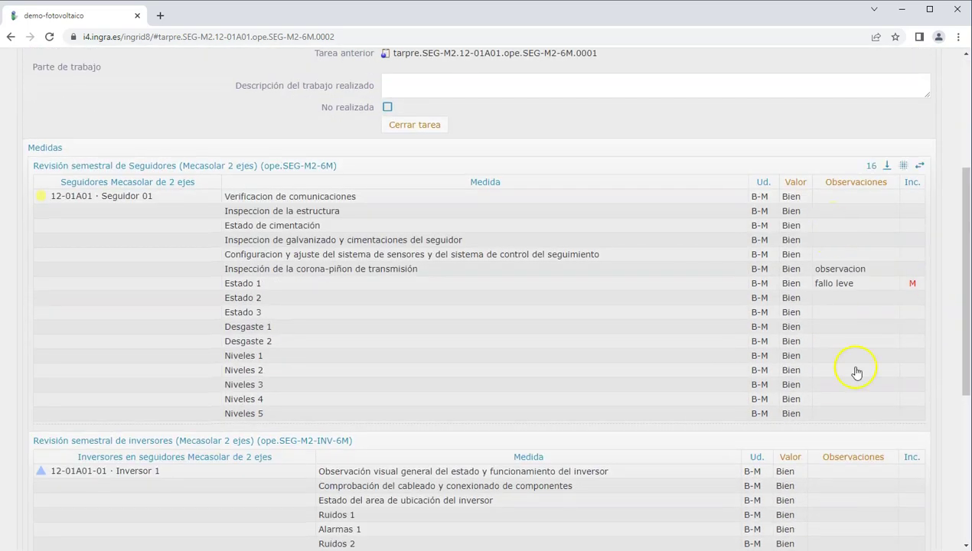
scroll(861, 390, down, 4)
click(278, 467)
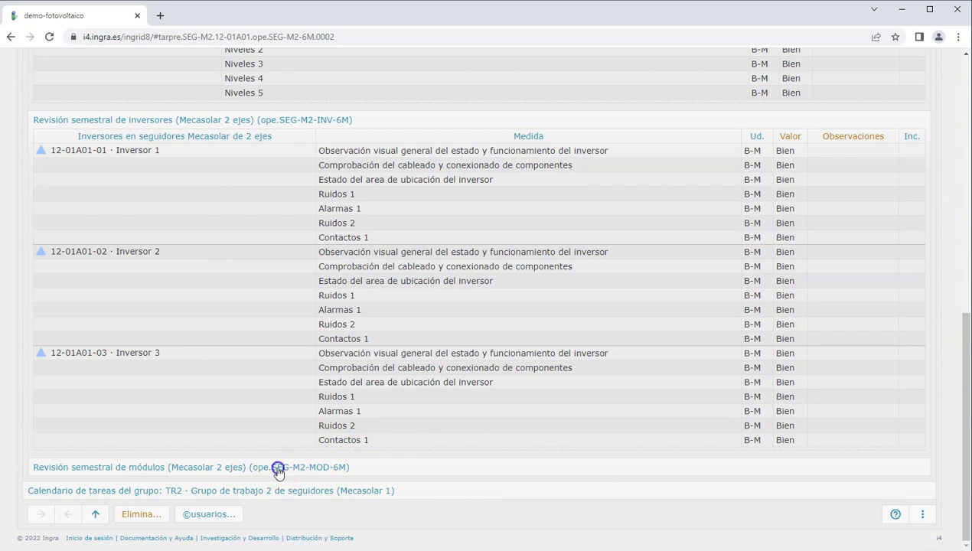
scroll(813, 419, down, 2)
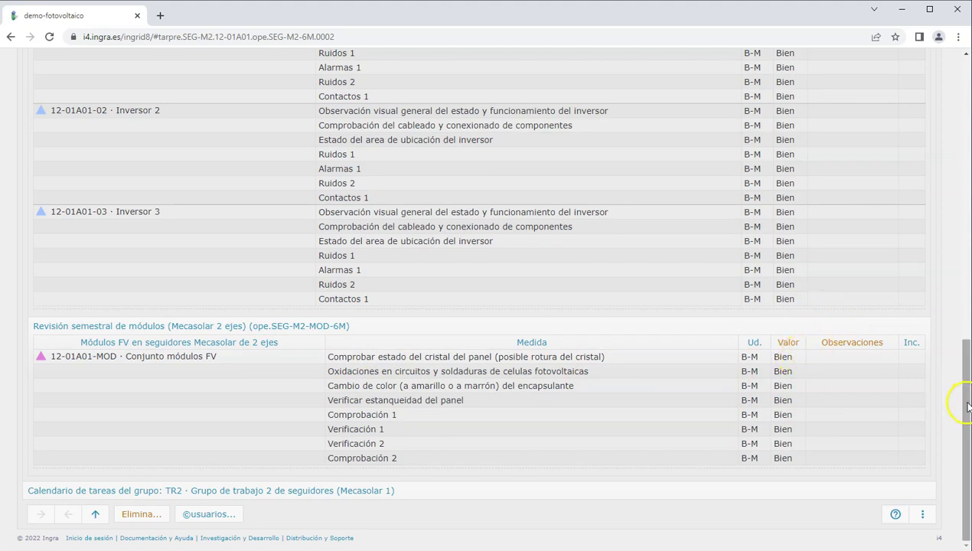
- Change the values of Niveles 3 and Niveles 4 for Seguidor 01 to Mal
drag(968, 406, 968, 237)
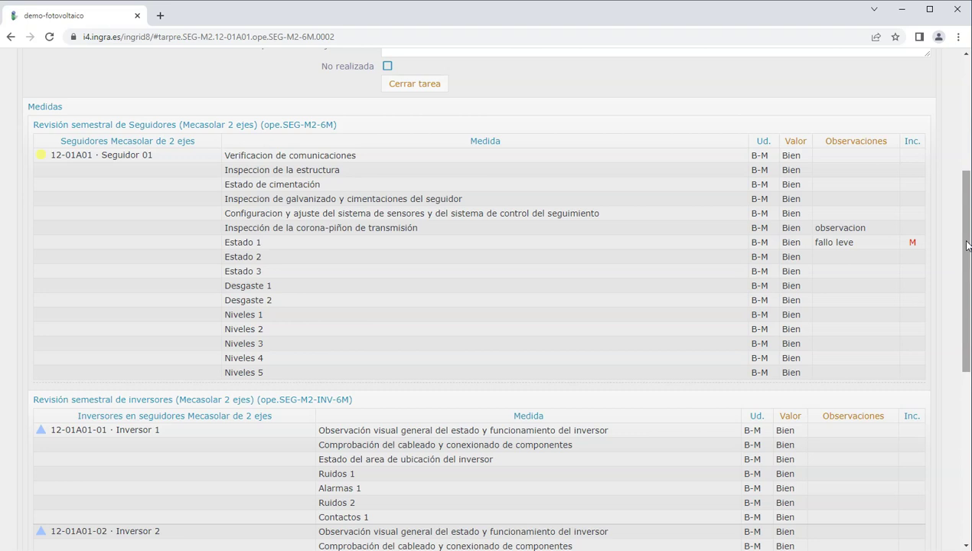
click(805, 343)
text(m)
key(Return)
text(m)
key(Return)
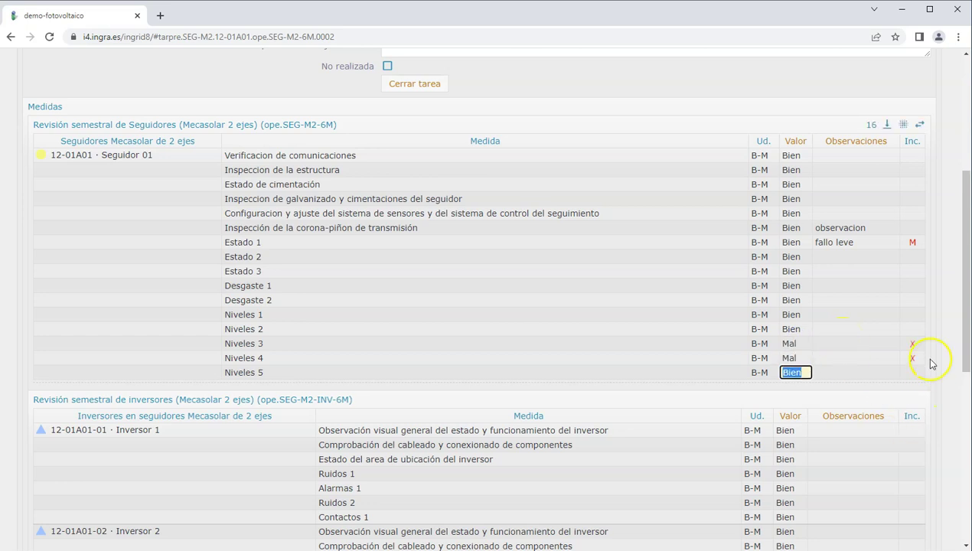
- Enter "descripcion" as the description of the work performed and close the preventive task
drag(964, 260, 964, 430)
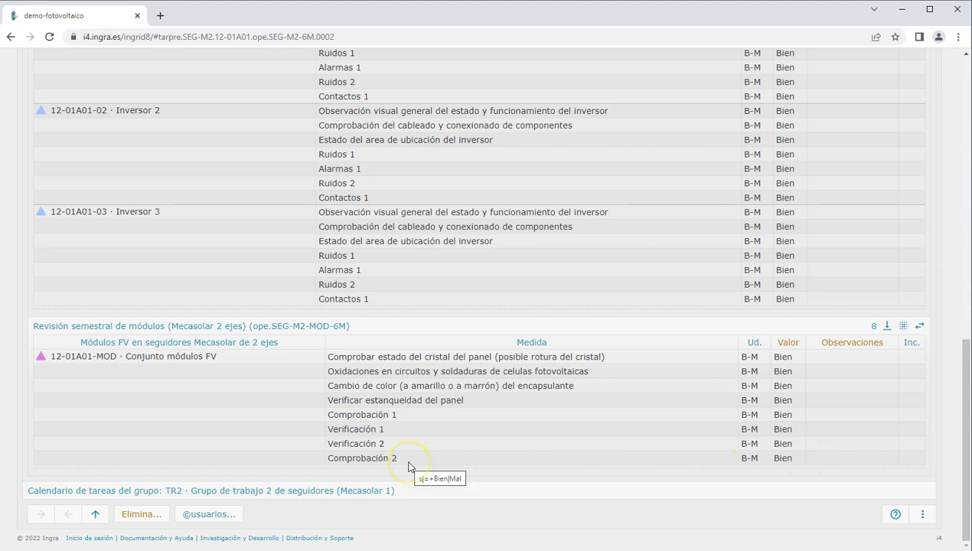
scroll(162, 271, up, 15)
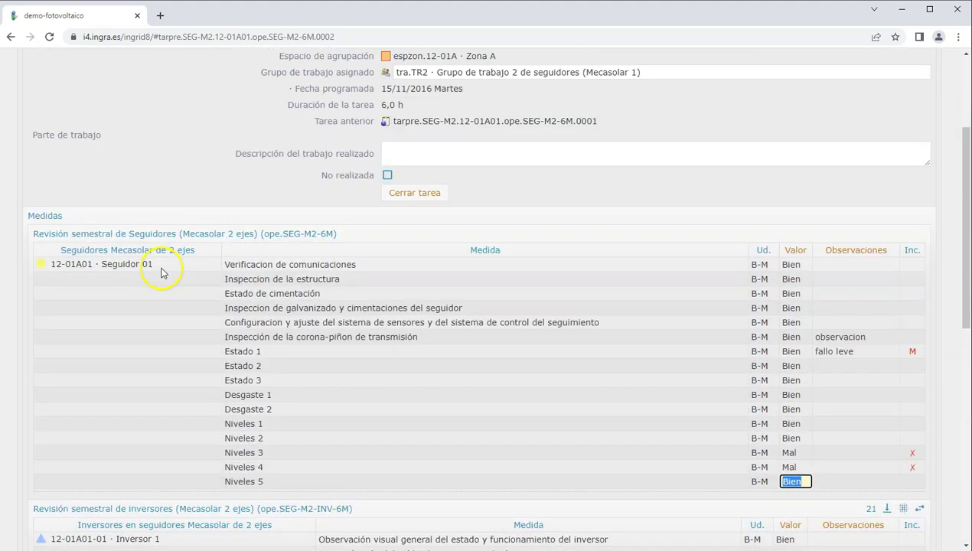
click(453, 323)
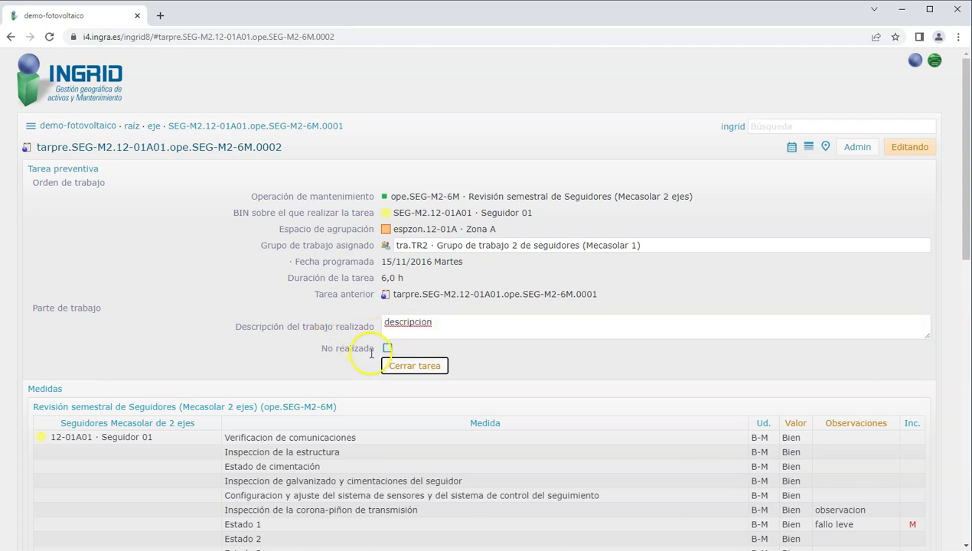
click(394, 366)
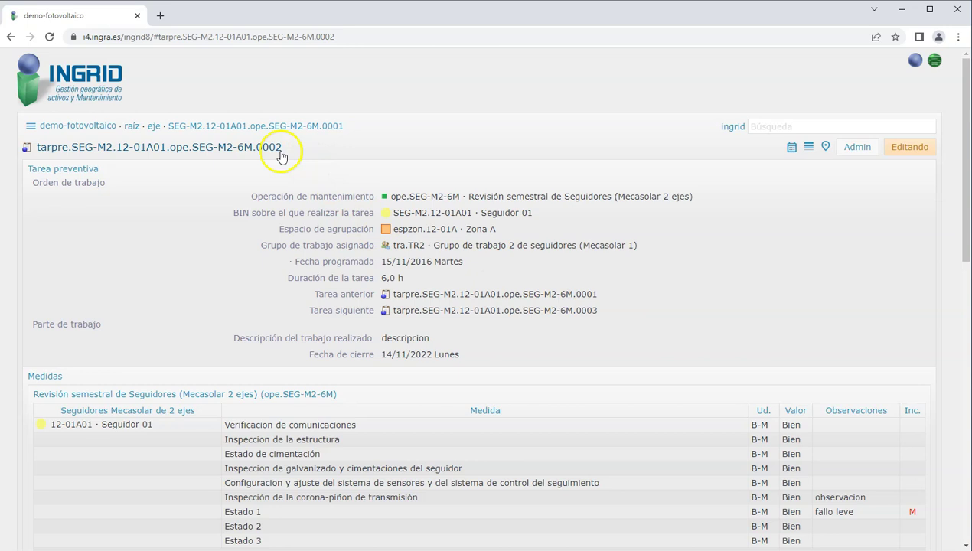
- Open the task following the closed one to check its scheduled date, and return to the root folder
click(550, 310)
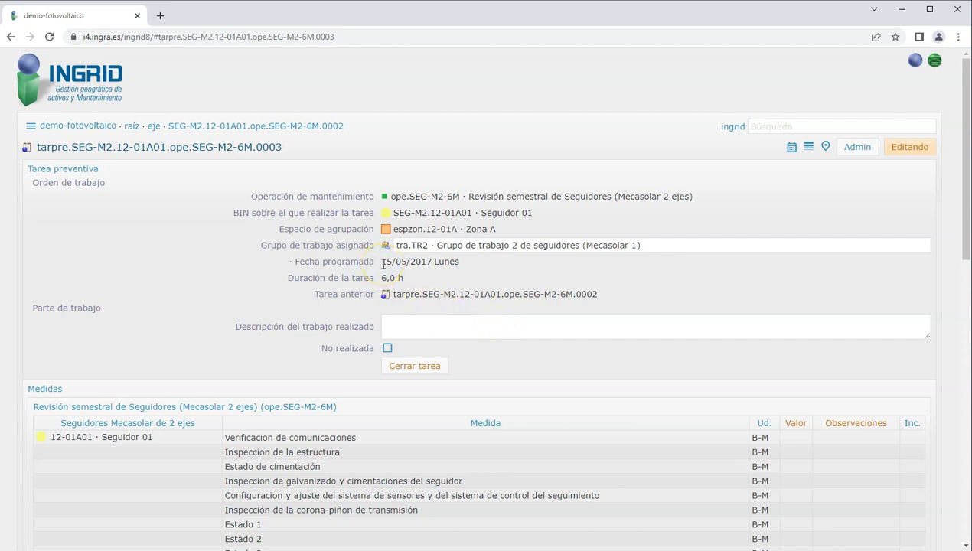
drag(383, 264, 408, 262)
key(alt+Left)
key(alt+Left)
right_click(136, 254)
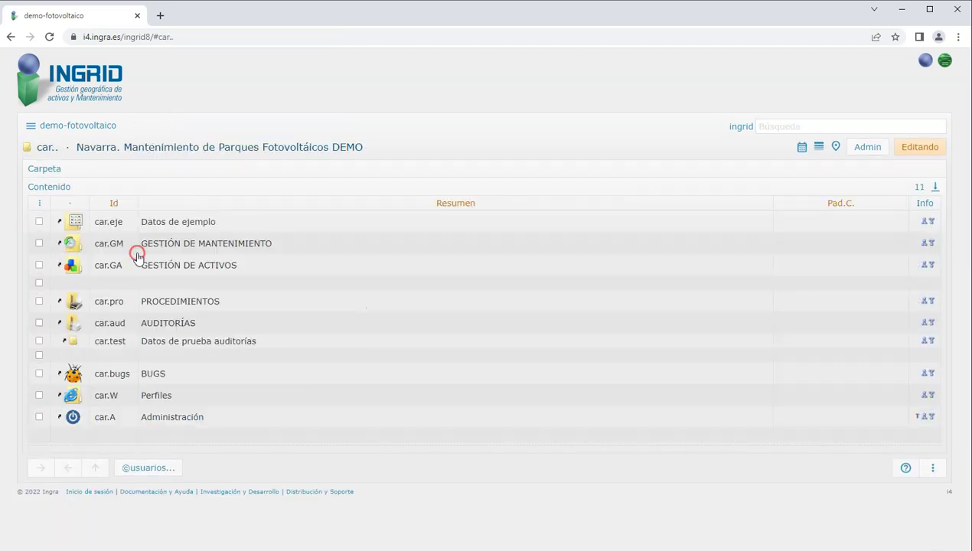
- Open Seguidor 01 (SEG-M2.12-01A01) from Datos de ejemplo to check the grouping in its task calendar, and return to the folder
click(76, 227)
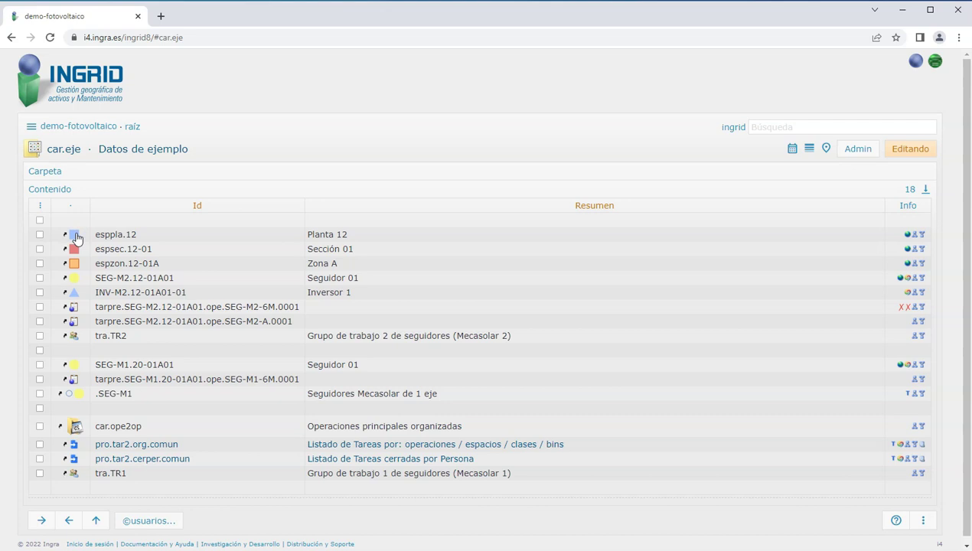
click(73, 283)
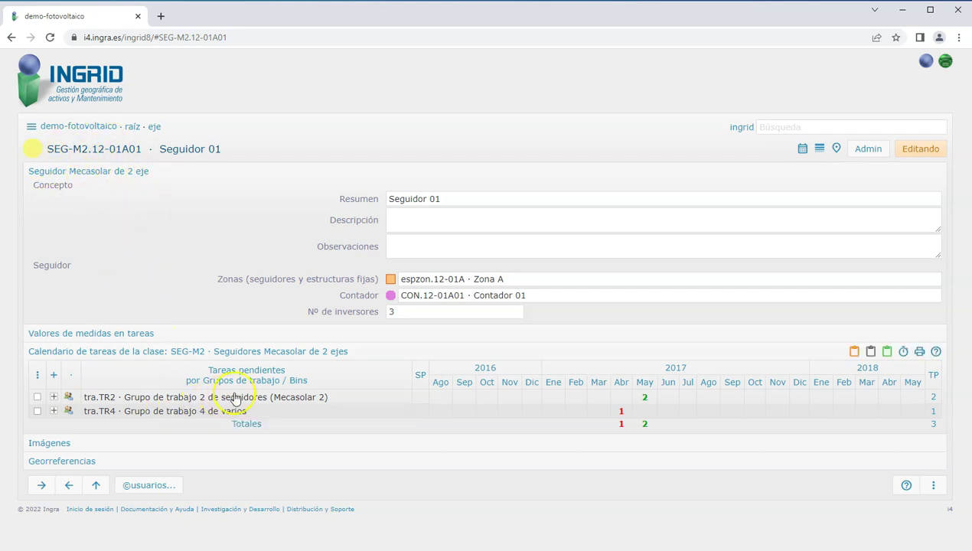
click(276, 379)
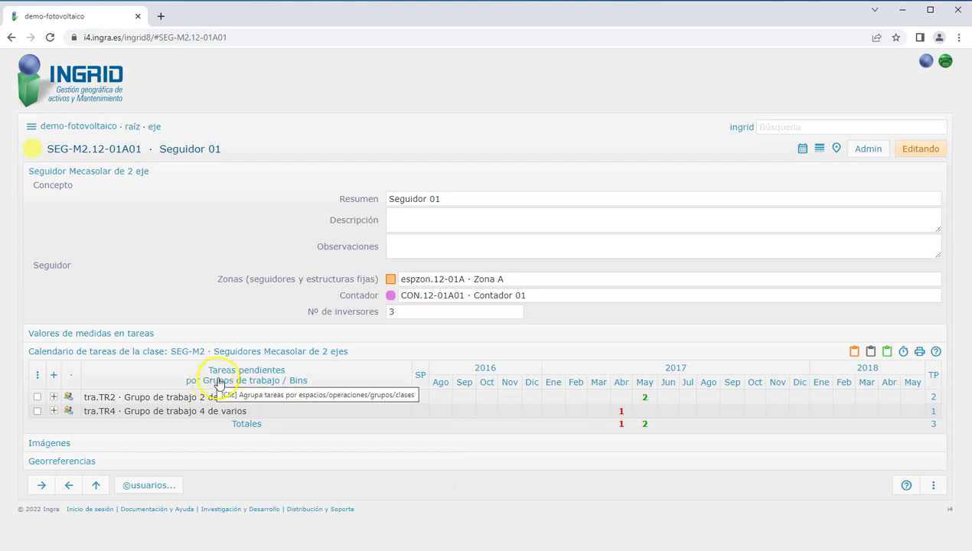
click(97, 149)
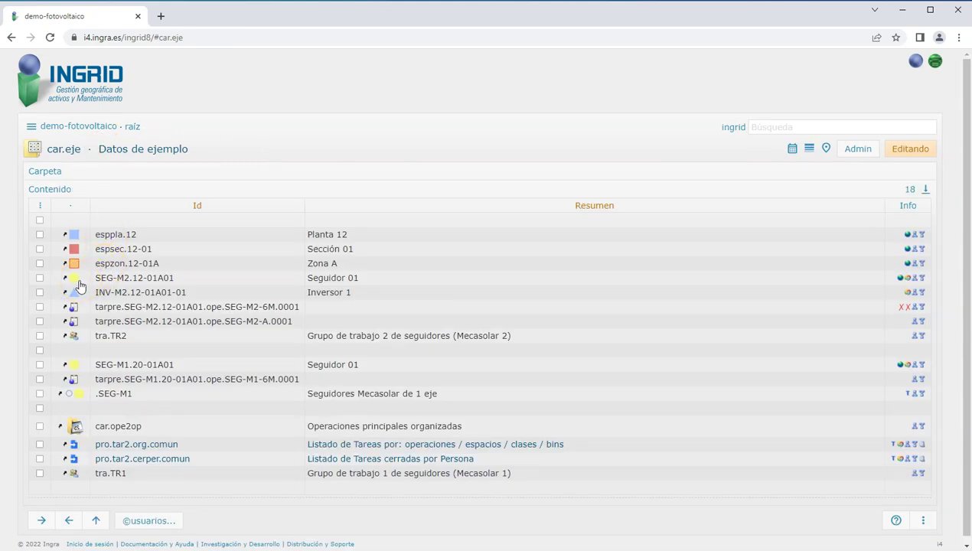
- Open preventive task tarpre.SEG-M2.12-01A01.ope.SEG-M2-6M.0001 to check its calendar's grouping options, and return to the example data folder
click(76, 307)
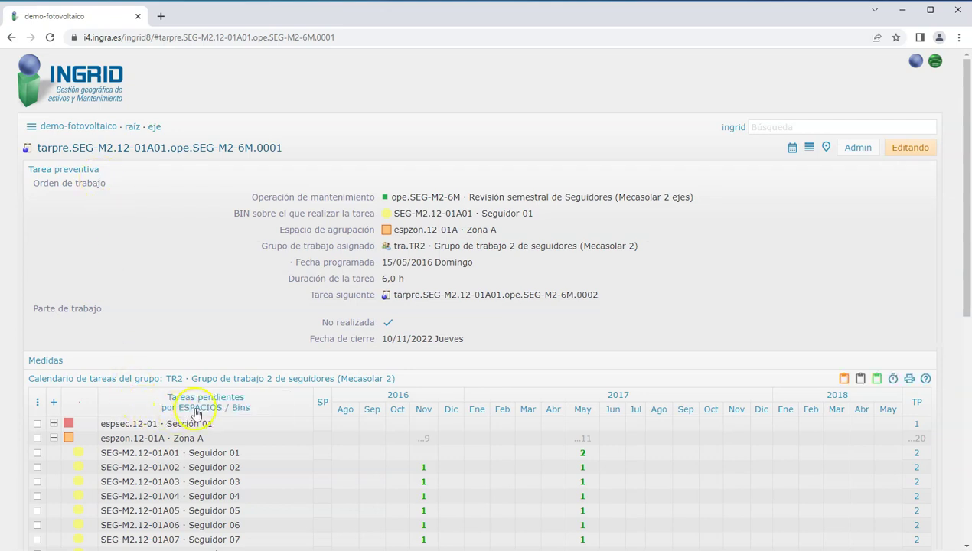
click(196, 410)
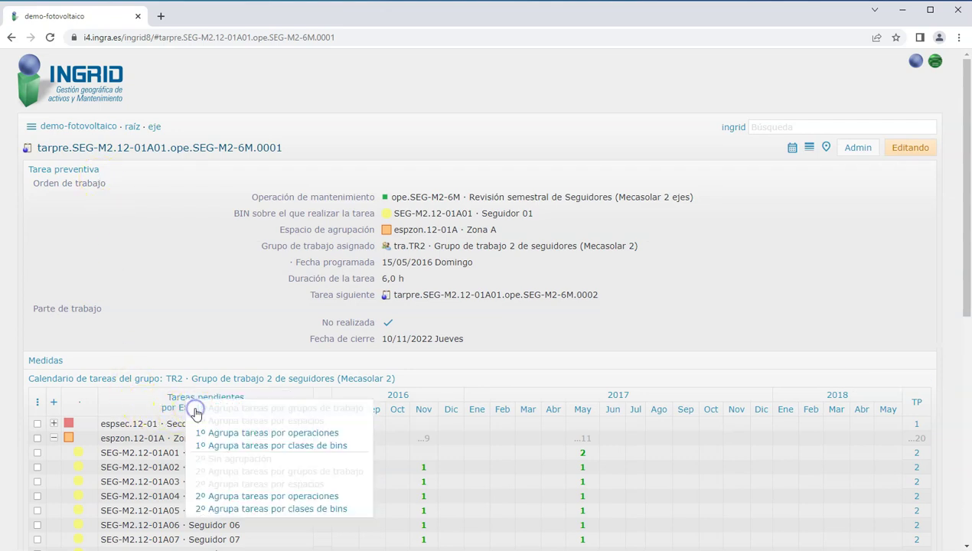
click(230, 448)
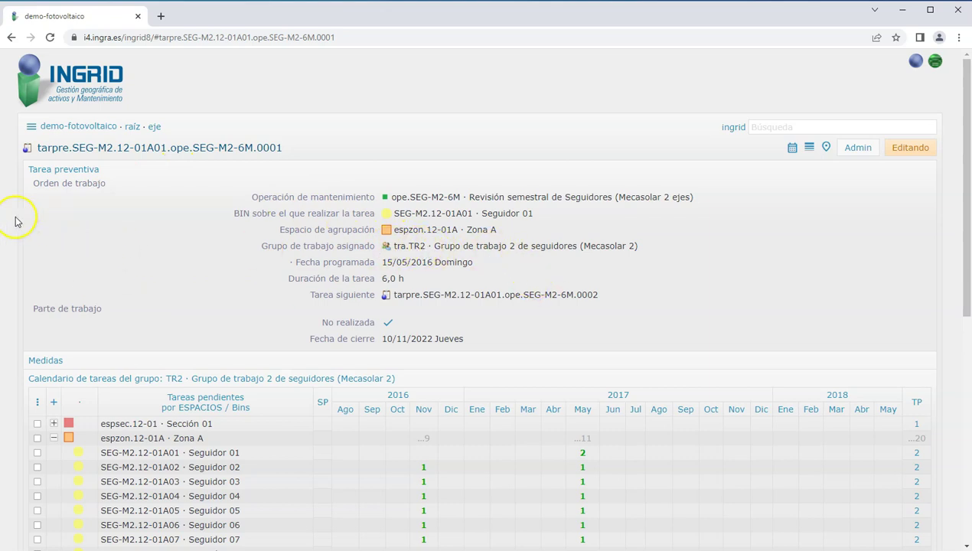
key(alt+Left)
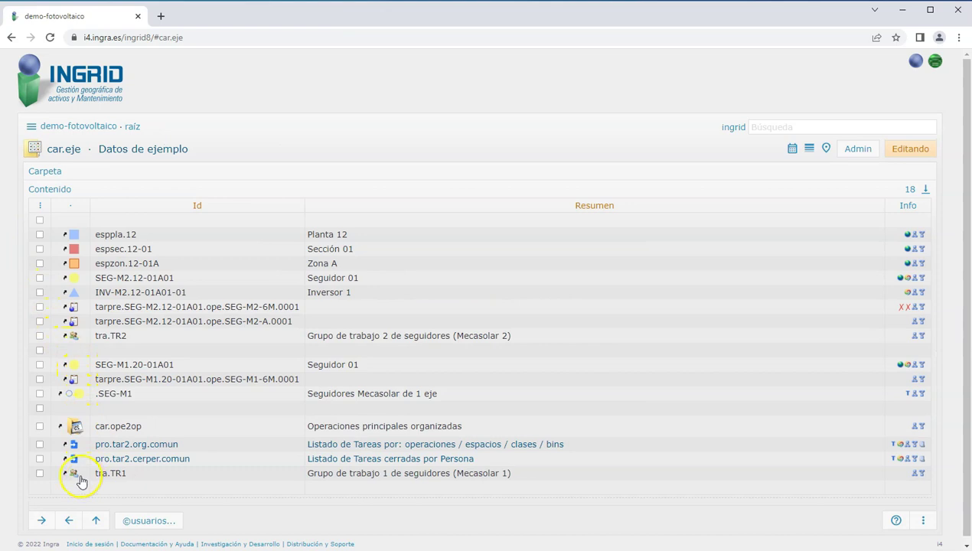
- Open work group tra.TR2 and check the first and second grouping options of its task calendar
click(76, 338)
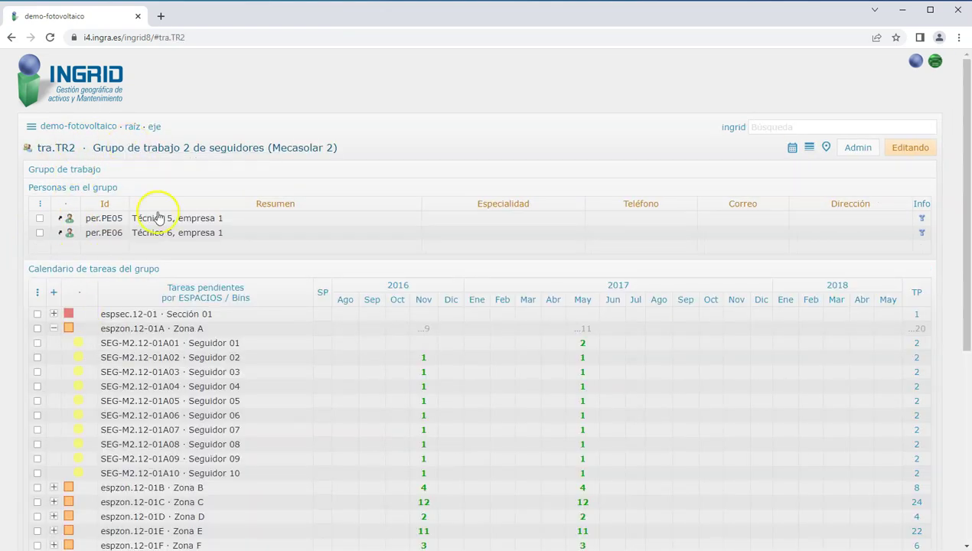
click(195, 298)
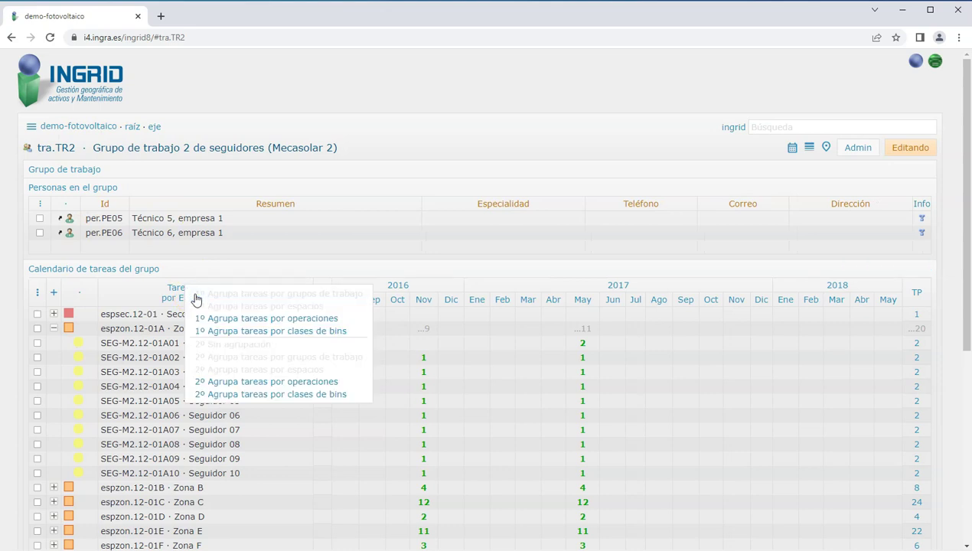
click(308, 334)
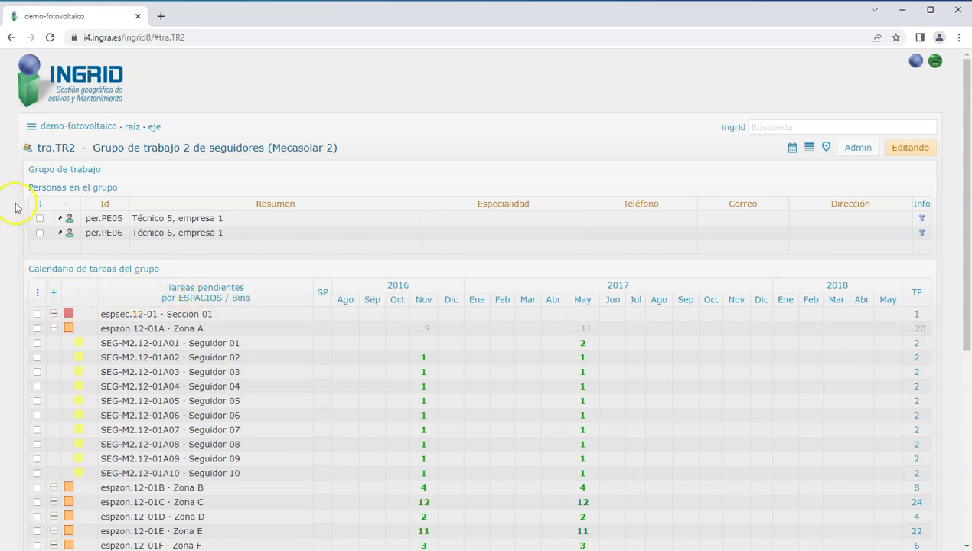
- Collapse and re-expand Zona A in the work group's task calendar to compare zone totals with individual trackers
scroll(14, 222, down, 1)
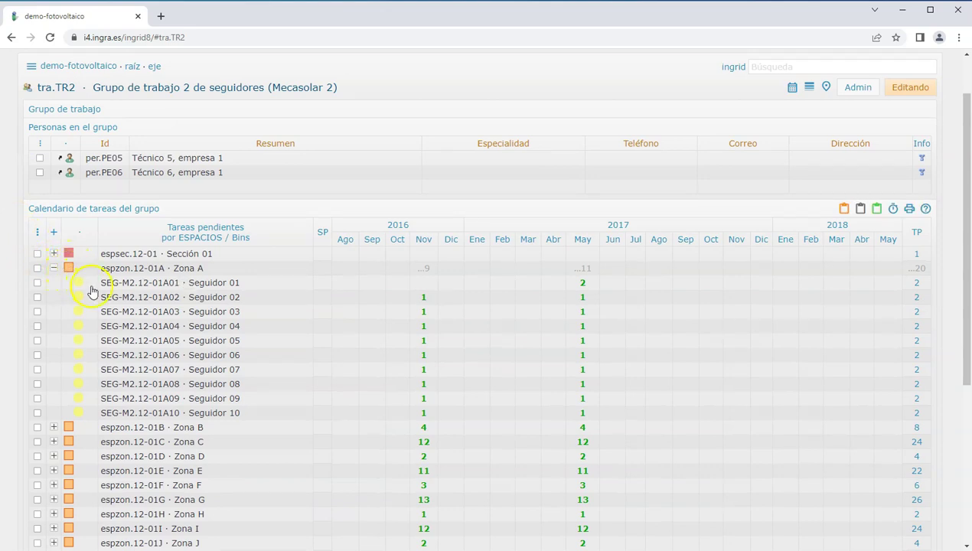
click(53, 268)
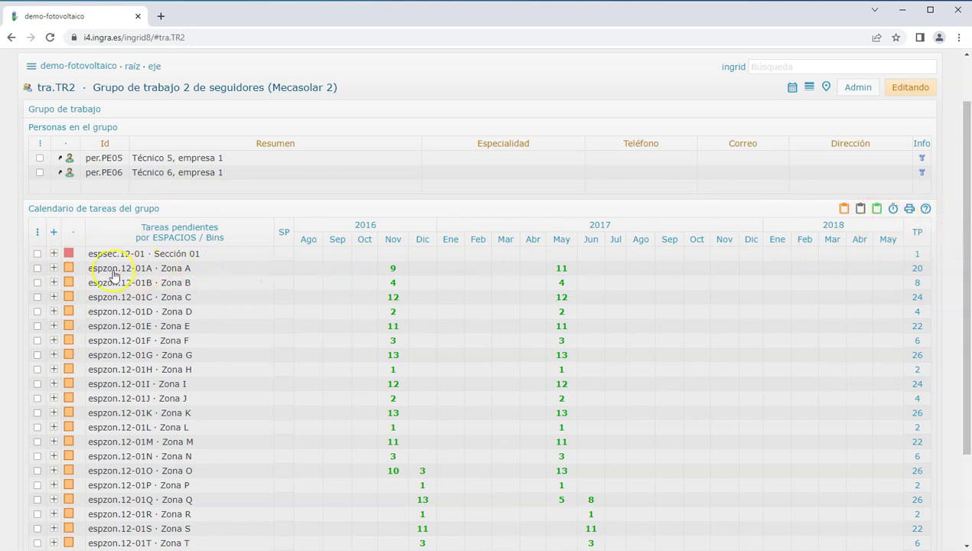
click(53, 268)
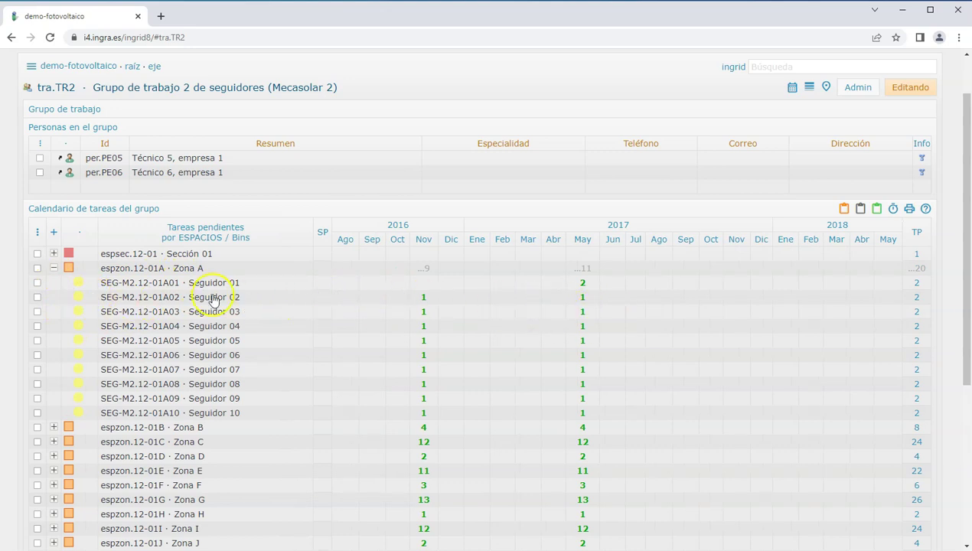
- Select Seguidor 02 in the calendar and examine the operations and scheduled dates of its pending tasks
click(38, 298)
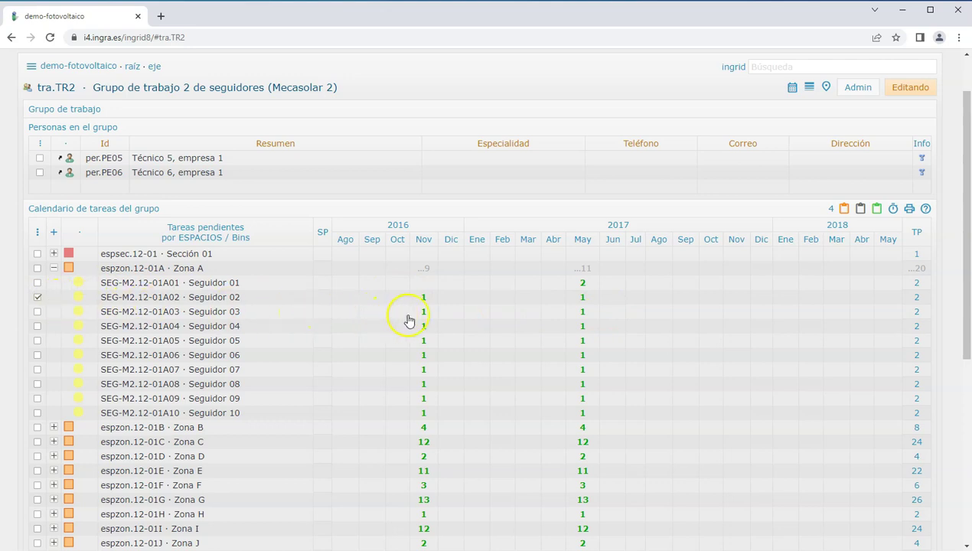
mouse_move(426, 304)
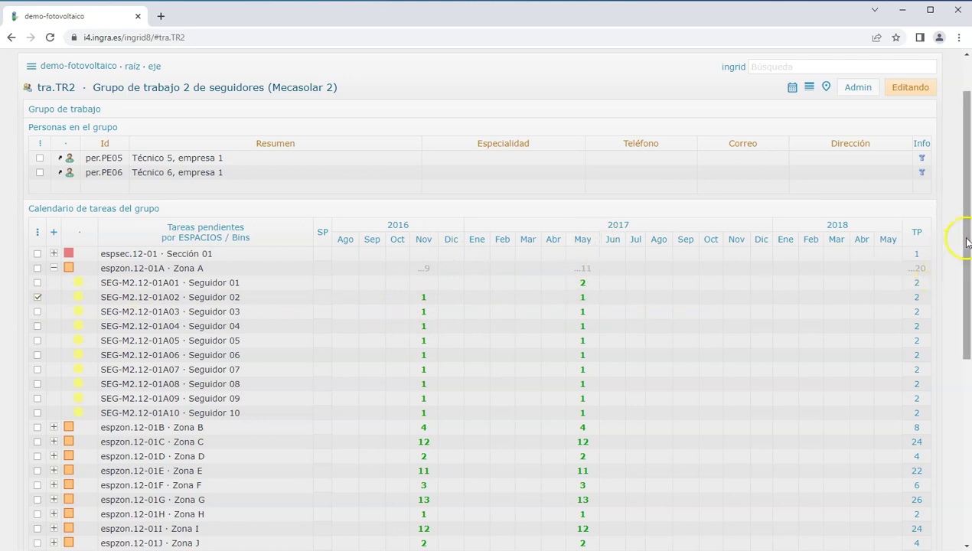
drag(967, 239, 961, 439)
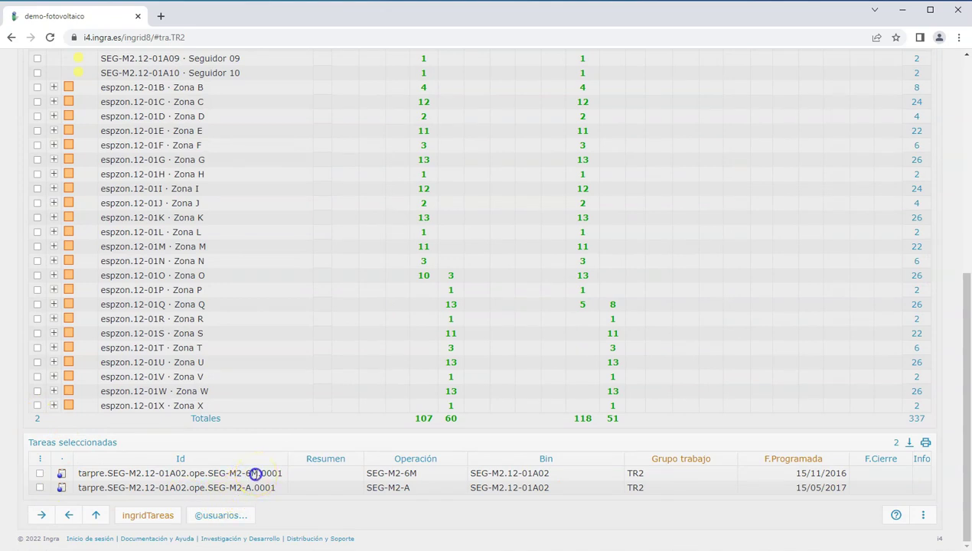
drag(236, 488, 250, 487)
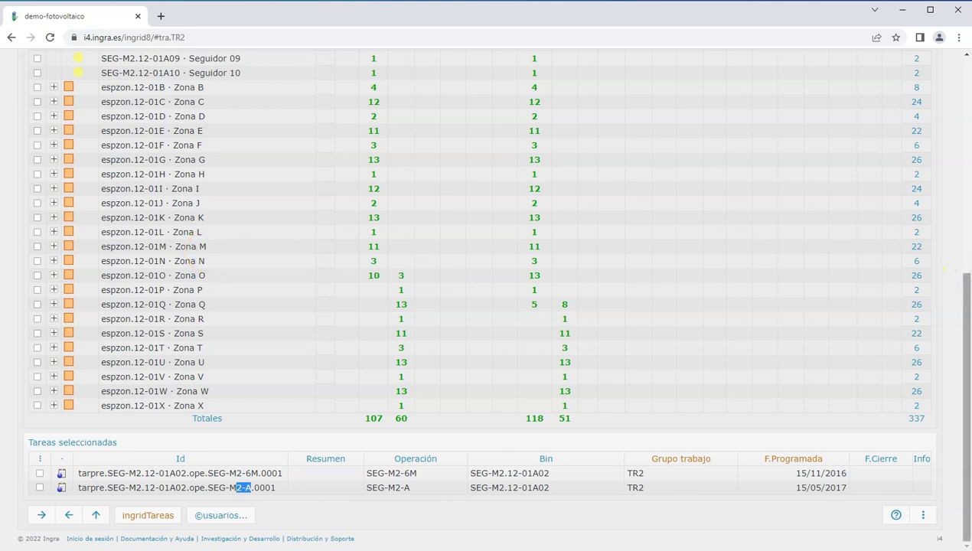
mouse_move(966, 296)
mouse_down()
mouse_move(966, 155)
mouse_move(966, 296)
mouse_up()
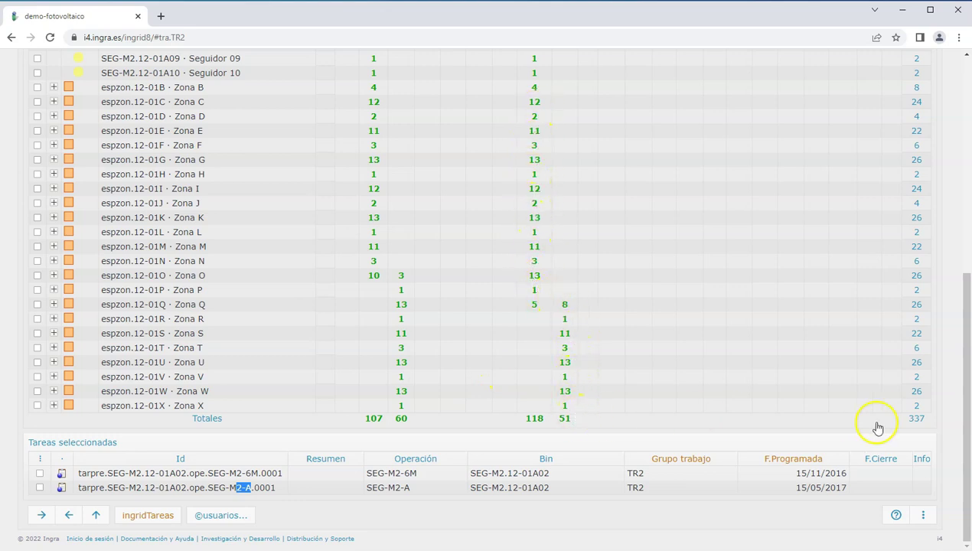
drag(967, 384, 968, 206)
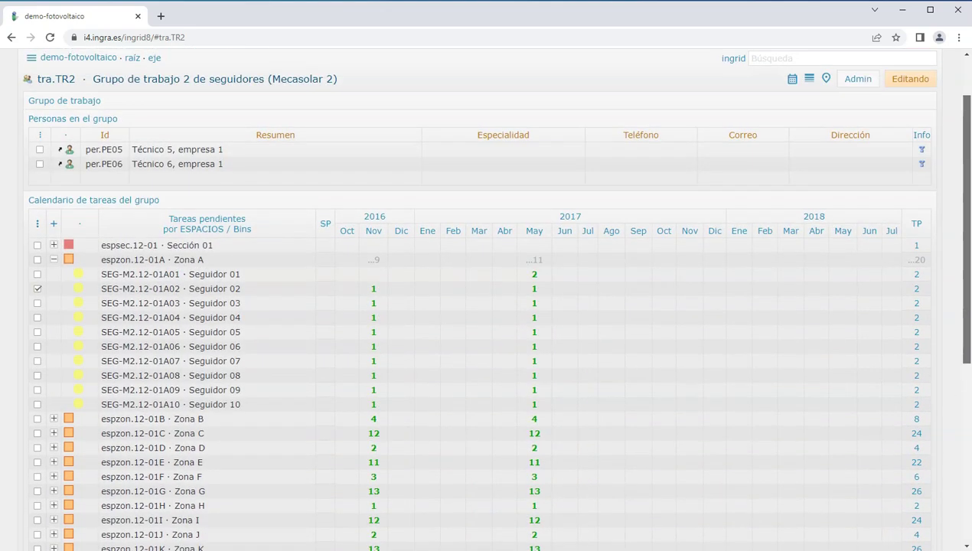
- Select Seguidor 01, Seguidor 02 and Seguidor 03 of Zona A in the calendar, and clear the selection
click(38, 274)
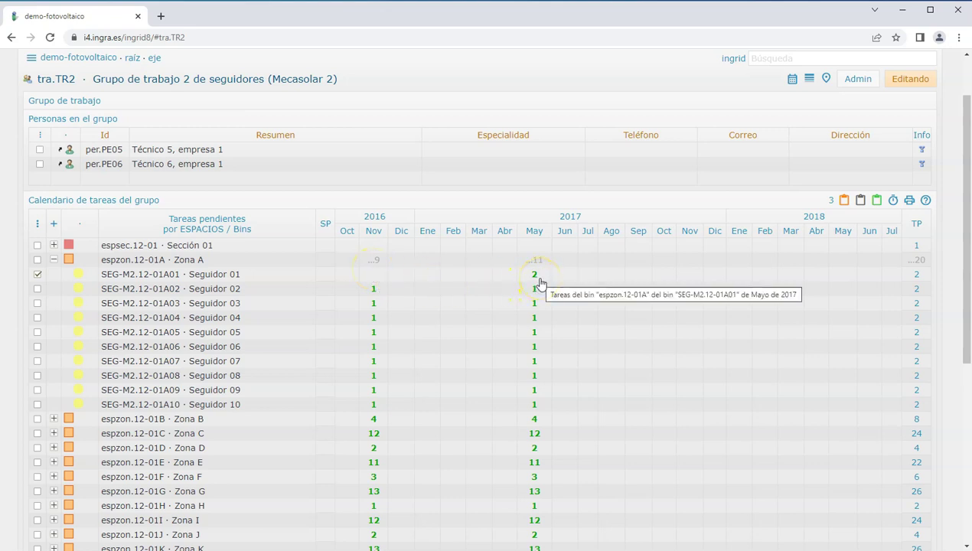
click(38, 281)
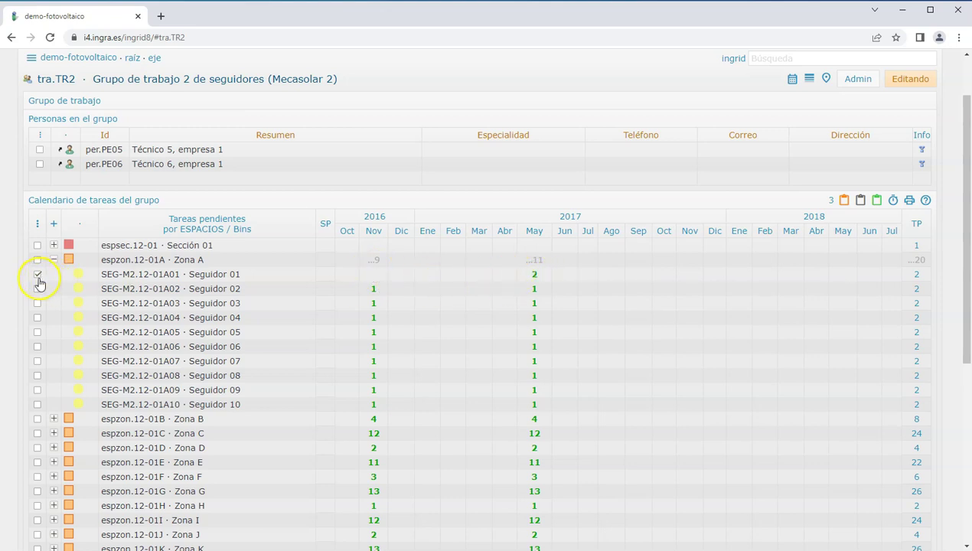
click(532, 277)
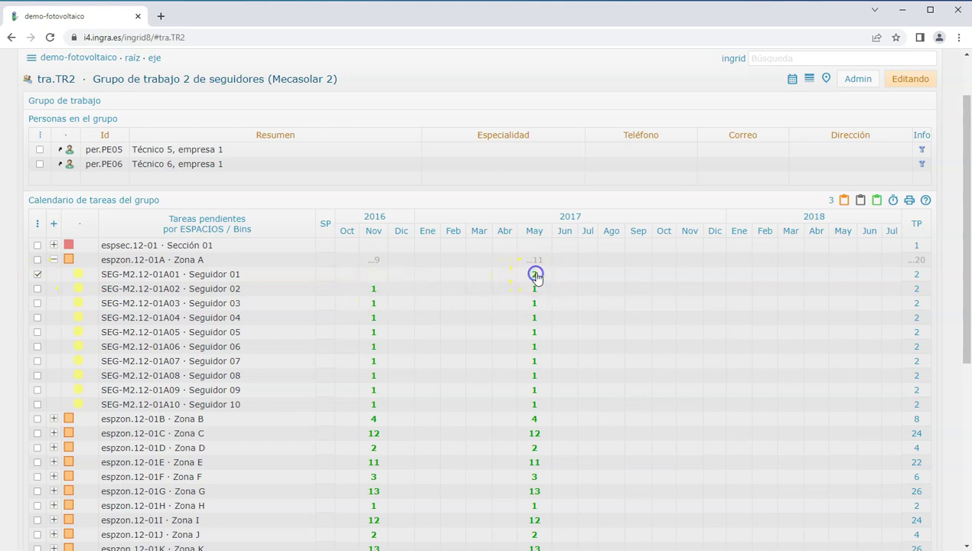
click(39, 308)
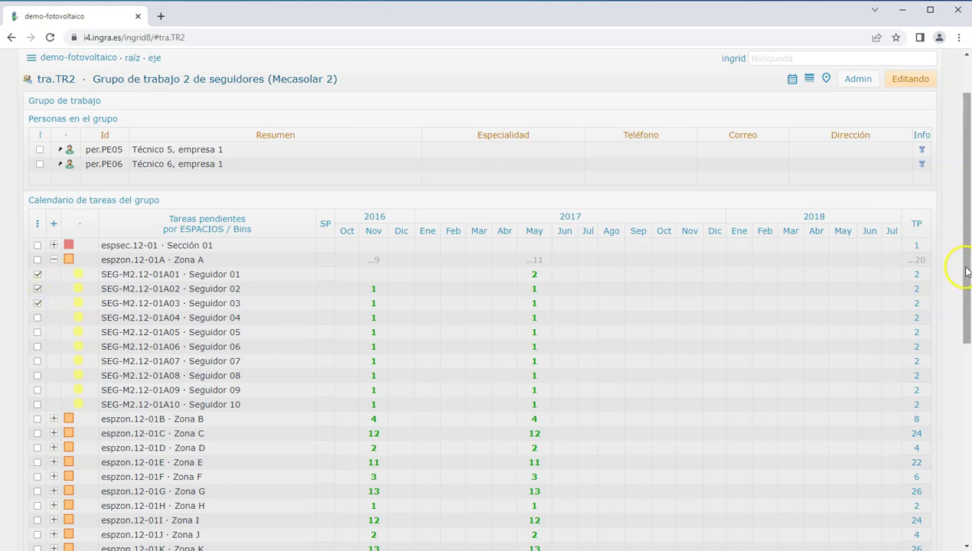
drag(966, 272, 965, 236)
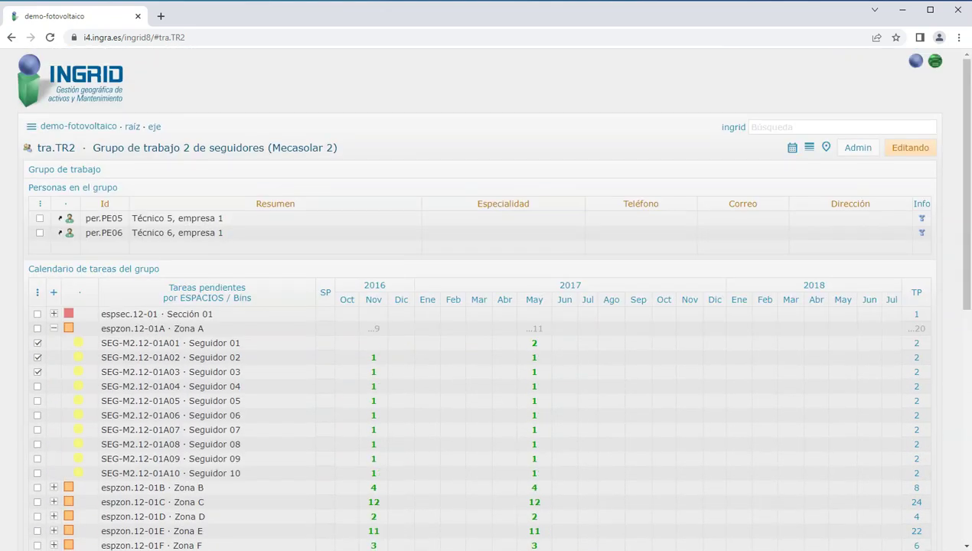
click(39, 371)
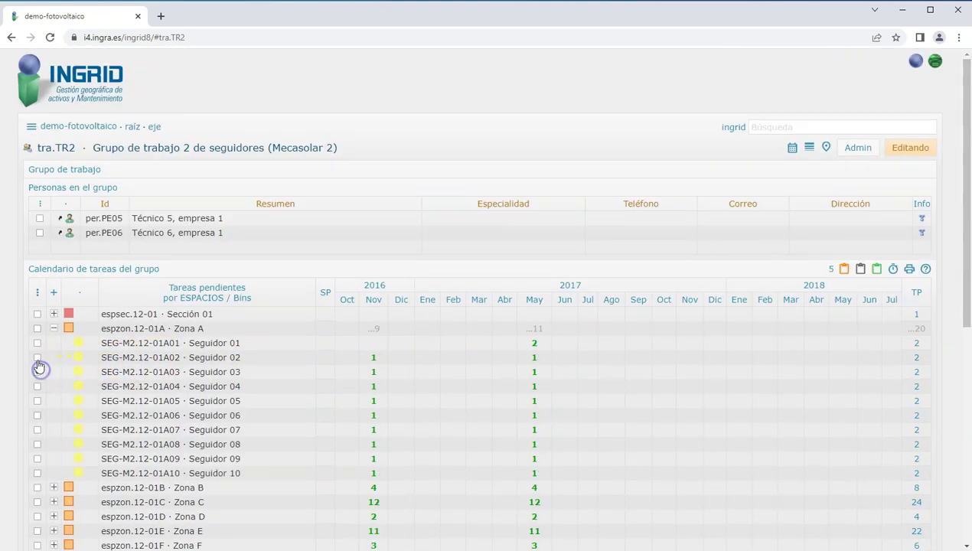
- Select only Seguidor 01 in the calendar and check the scheduled dates of its pending tasks
click(38, 344)
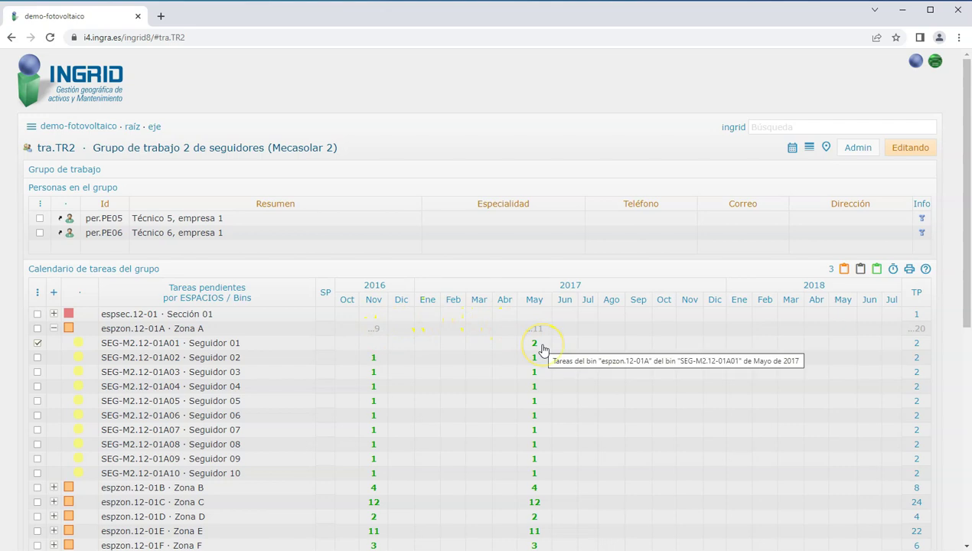
drag(967, 239, 966, 458)
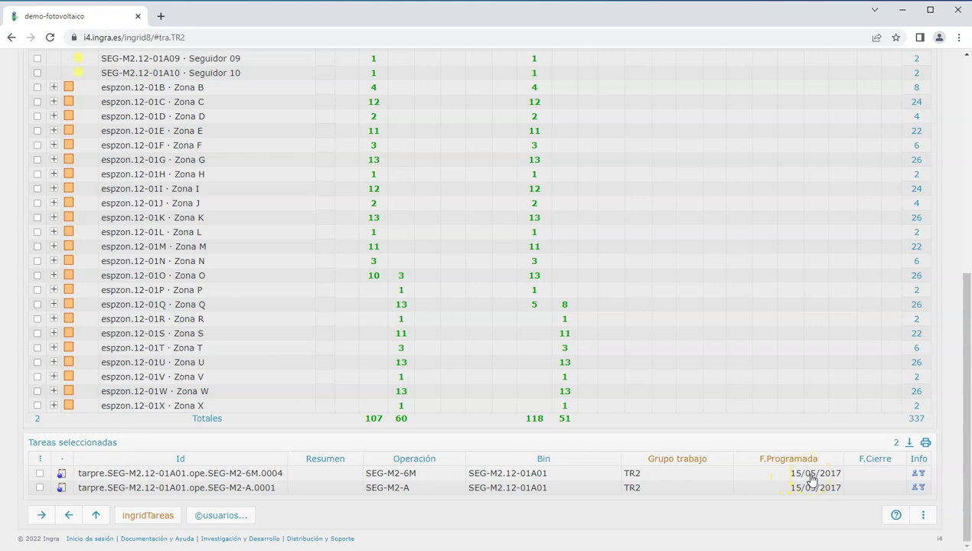
drag(963, 419, 966, 301)
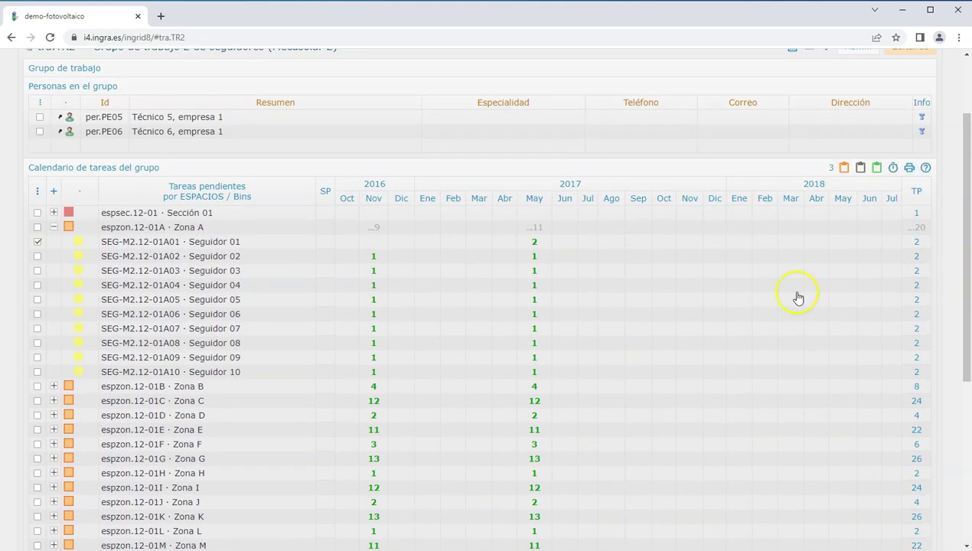